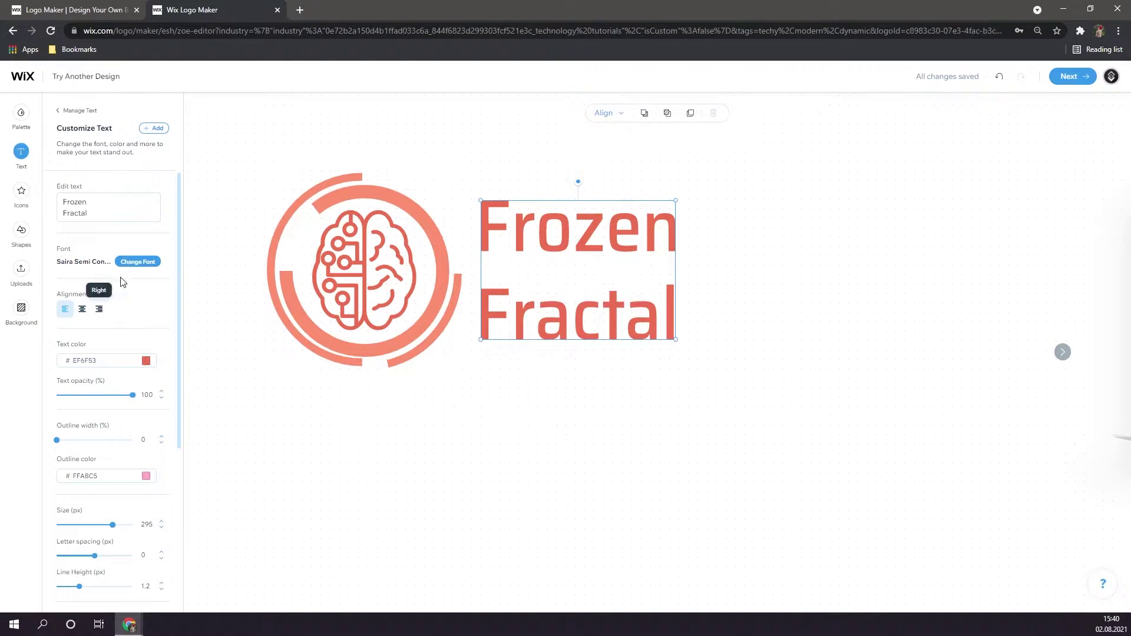
# Browse the font list for the Frozen Fractal logo text without changing the font
pyautogui.click(130, 264)
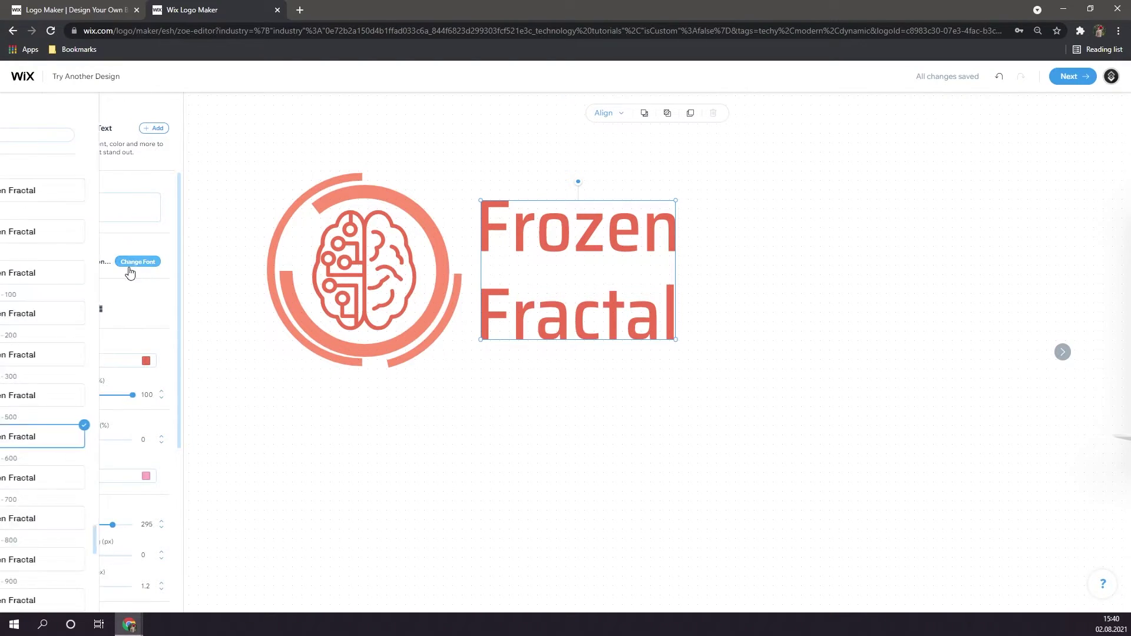
pyautogui.click(371, 412)
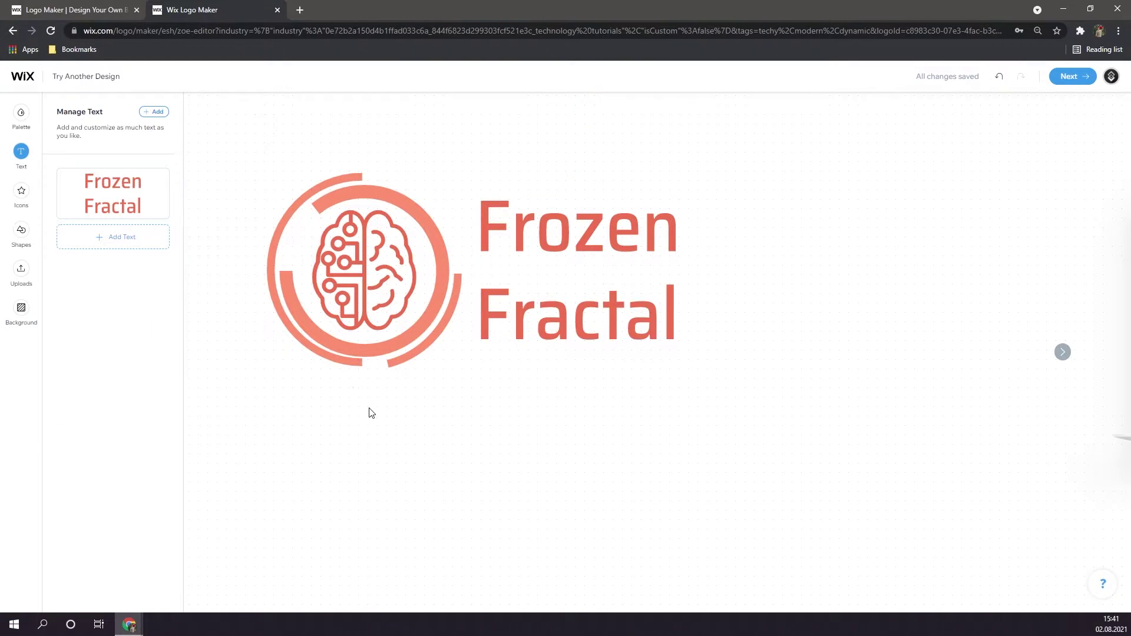
pyautogui.click(511, 322)
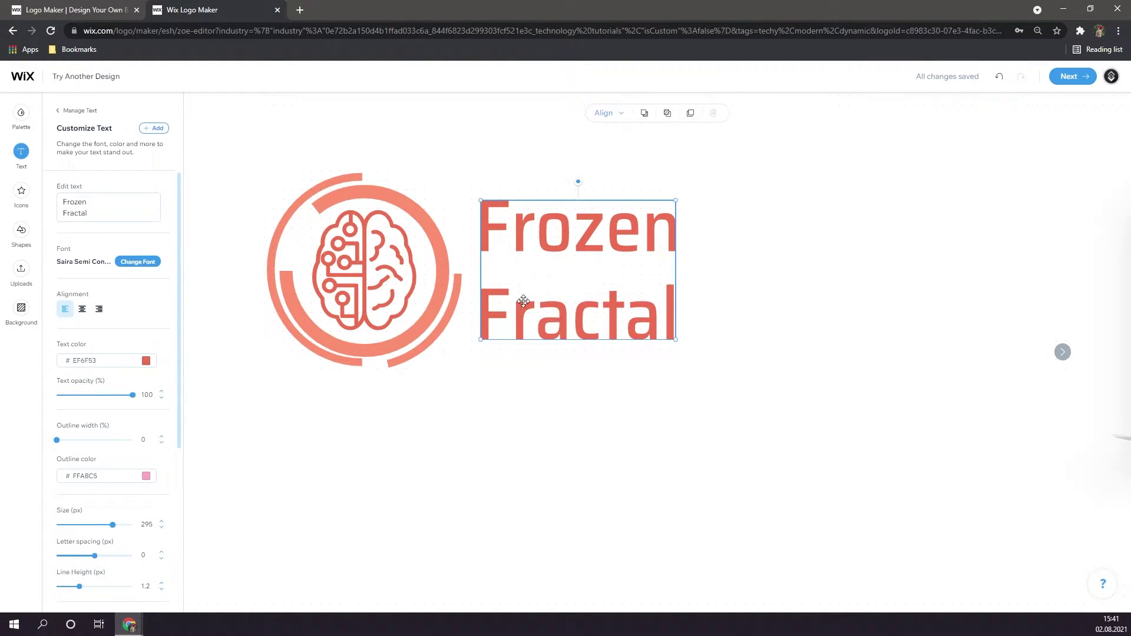
pyautogui.click(130, 261)
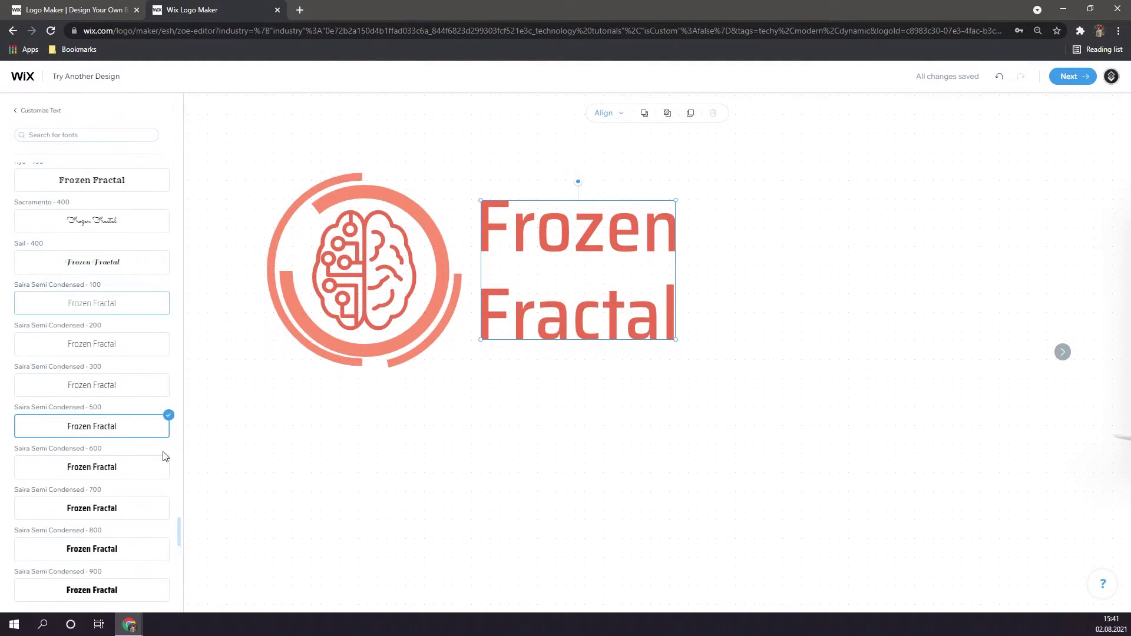
pyautogui.click(487, 445)
pyautogui.click(582, 252)
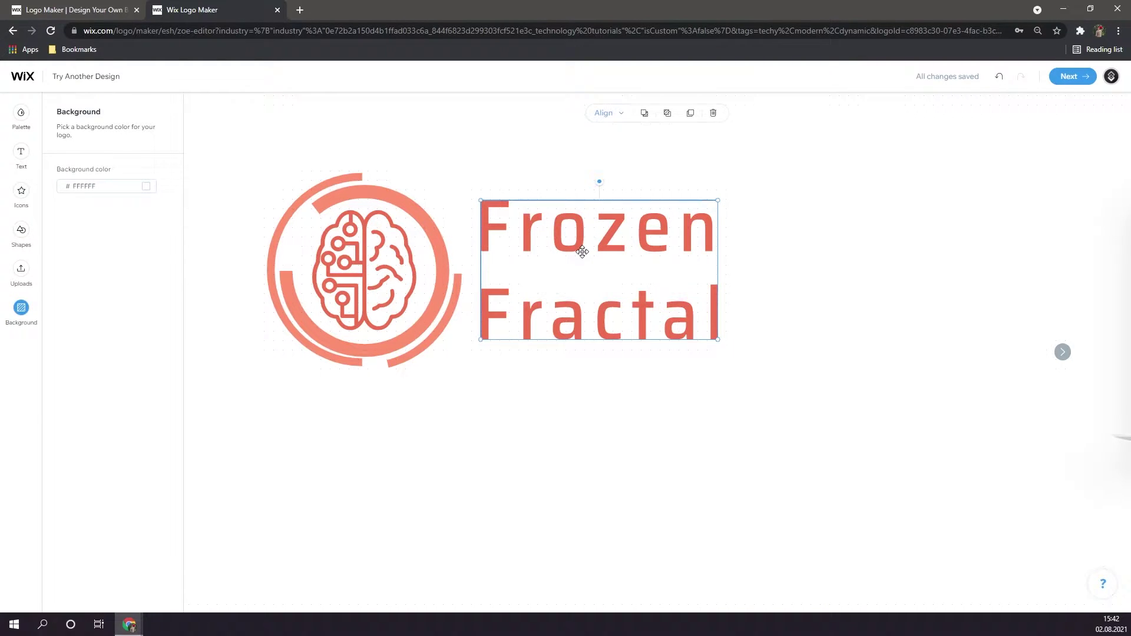
# Widen the logo text's letter spacing and preview the logo on a website mockup
pyautogui.scroll(-1, 101, 462)
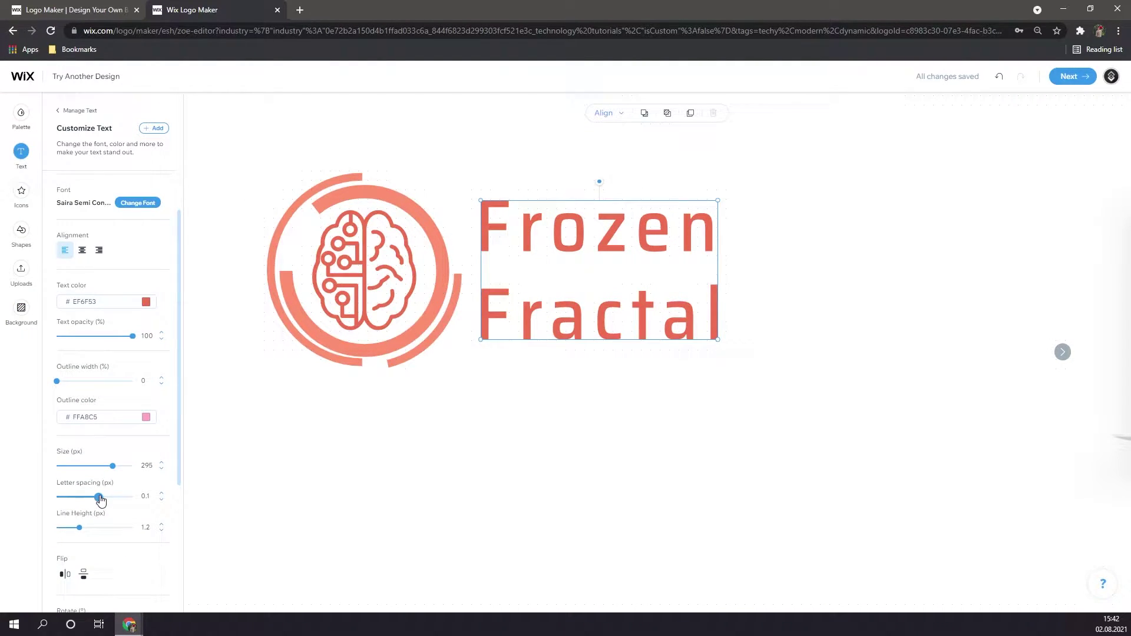
pyautogui.moveTo(100, 499); pyautogui.dragTo(107, 497)
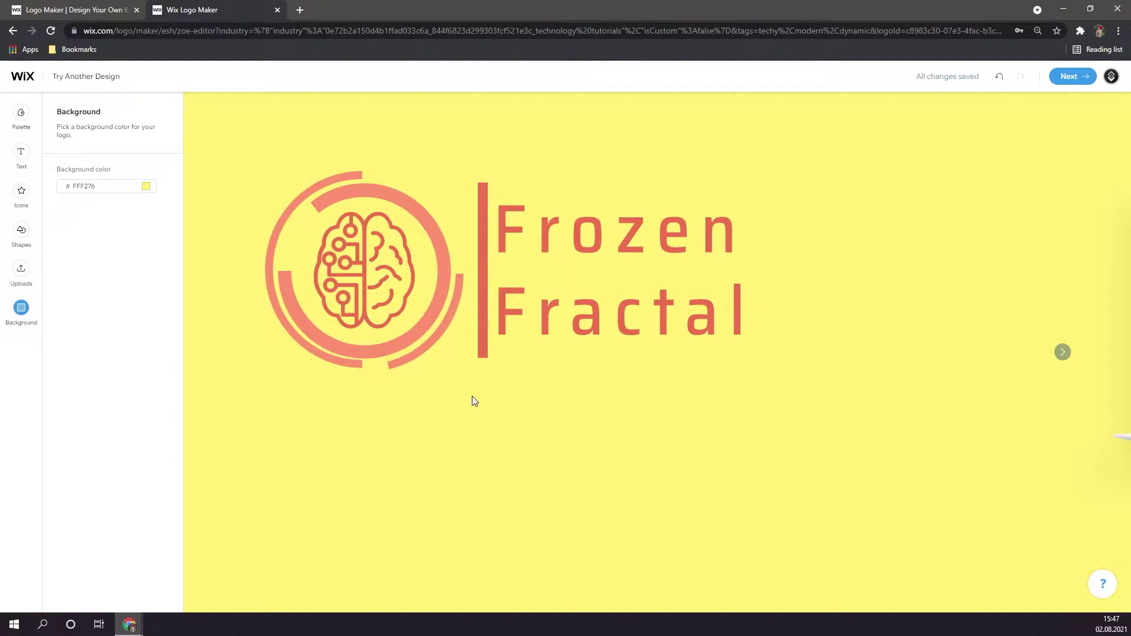
pyautogui.click(1063, 353)
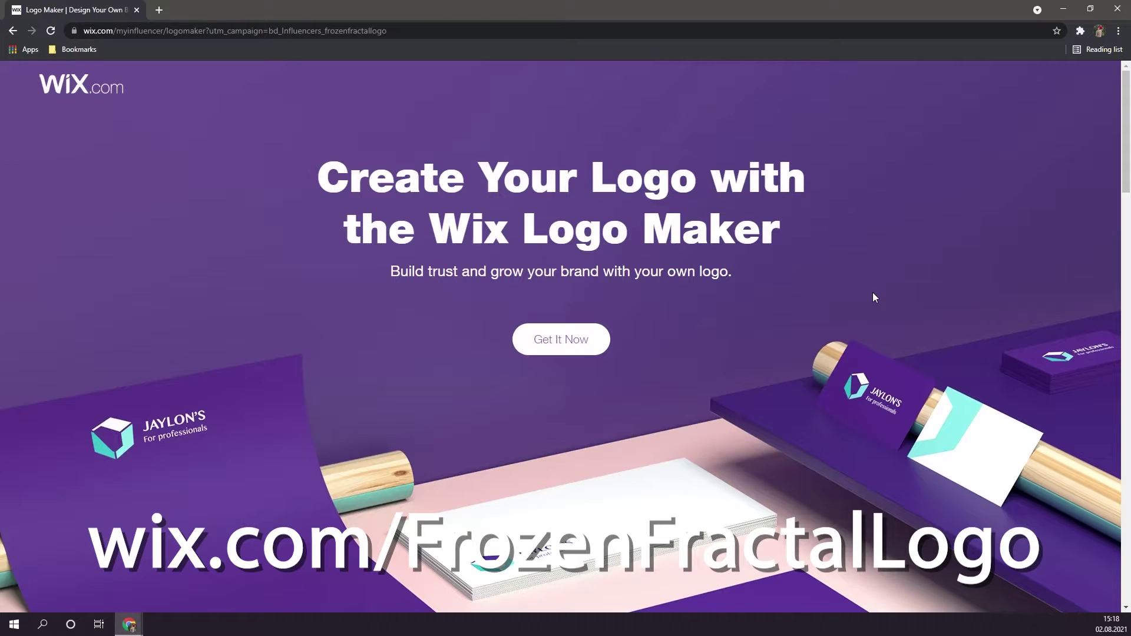
pyautogui.scroll(-10, 872, 293)
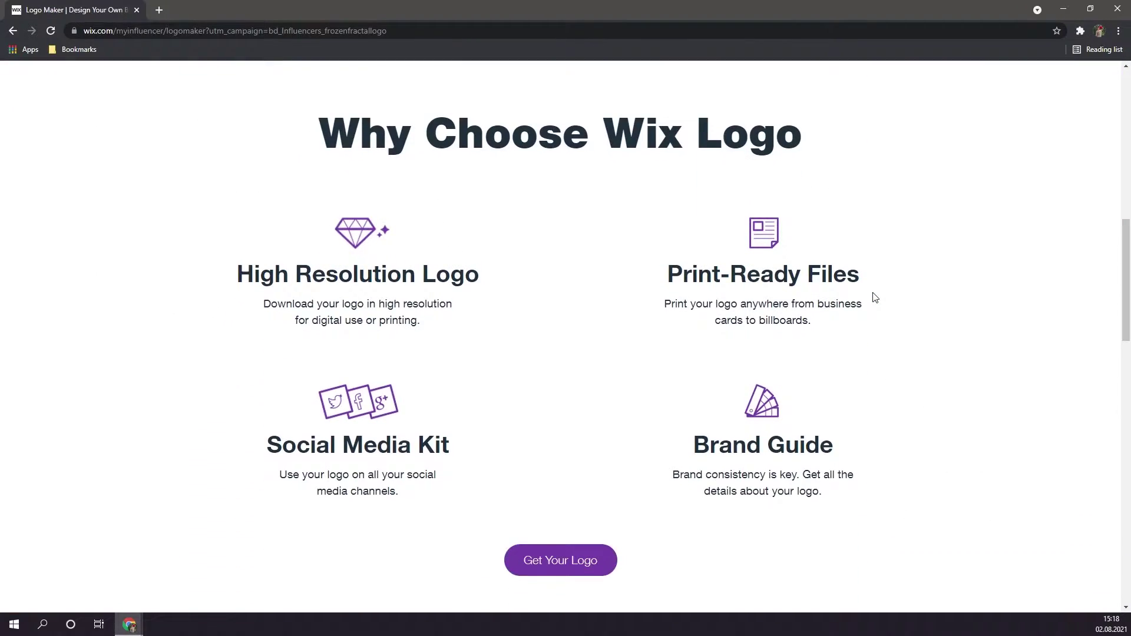
pyautogui.scroll(10, 874, 297)
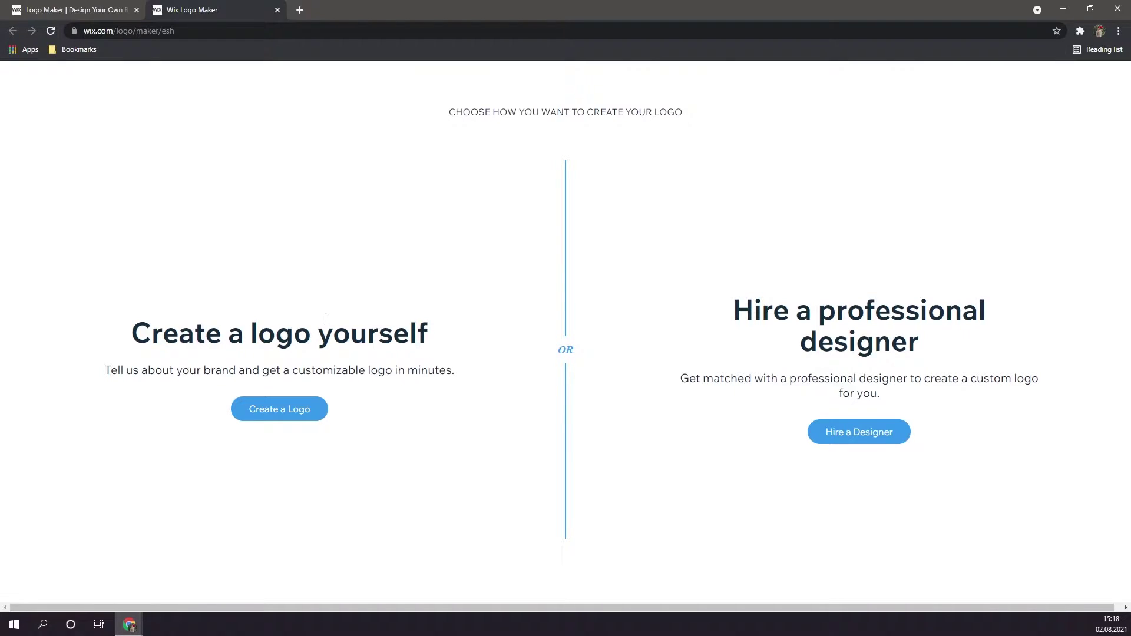
# Choose Create a Logo under 'Create a logo yourself'
pyautogui.click(301, 416)
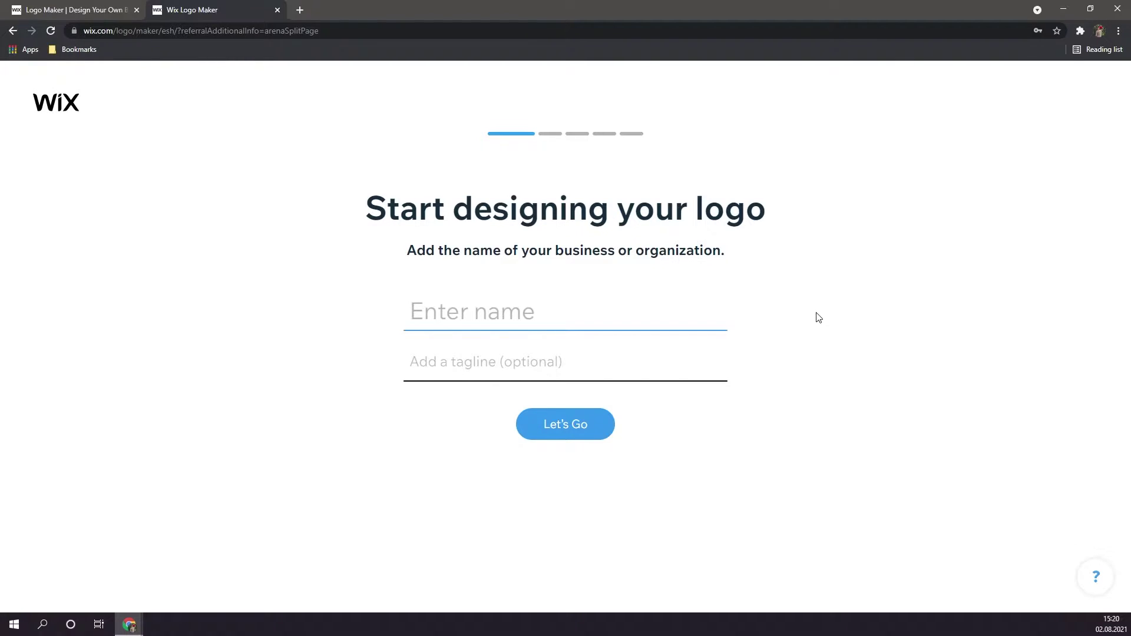
# Enter 'Frozen Fractal' as the name and 'YouTube Tutorials' as the tagline, then continue
pyautogui.write('Fr')
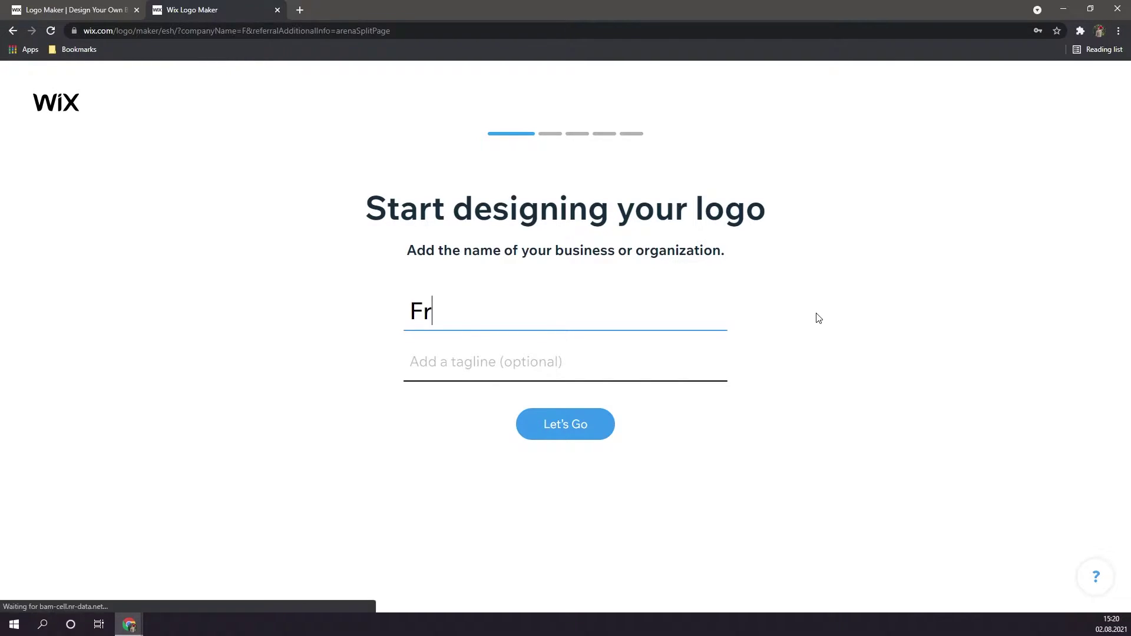
pyautogui.write('ozen Fractal')
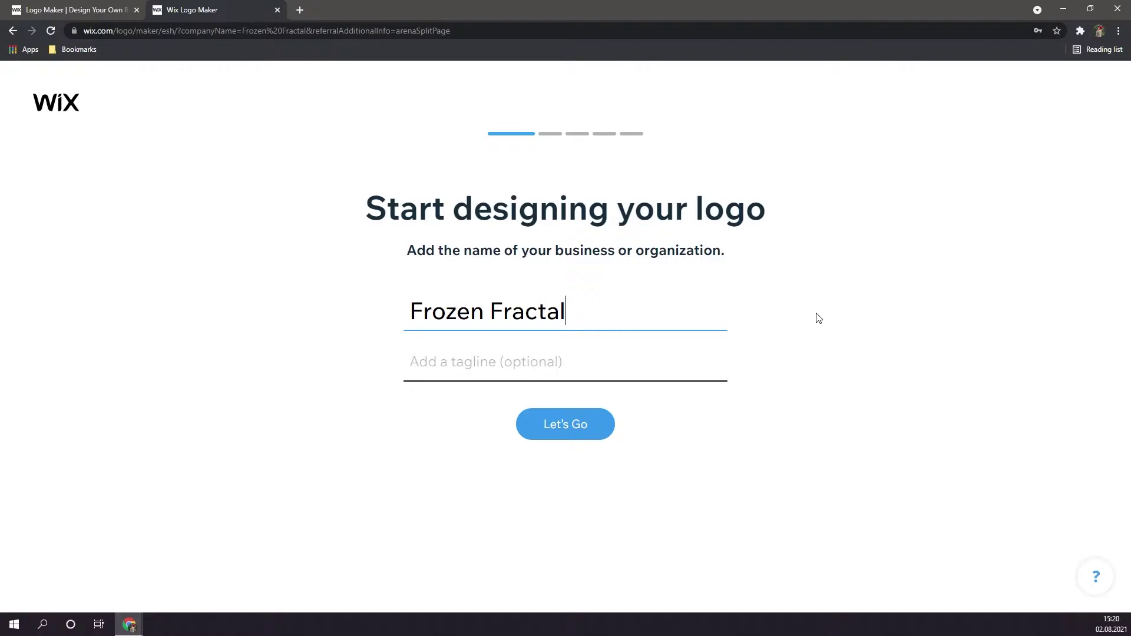
pyautogui.press('Tab')
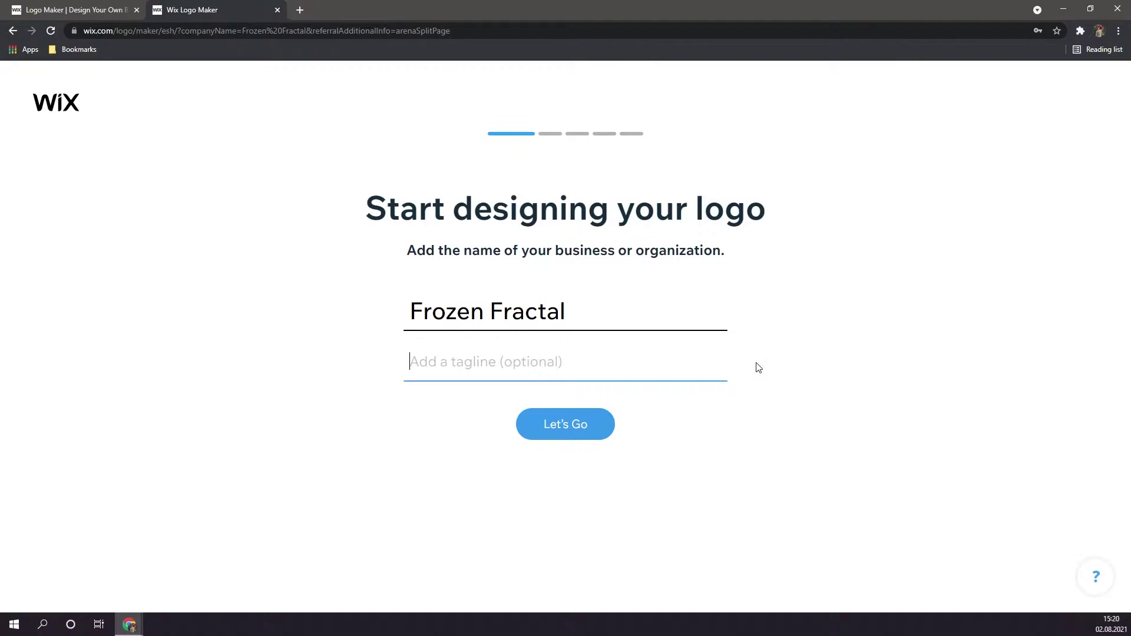
pyautogui.write('YouTube Tu')
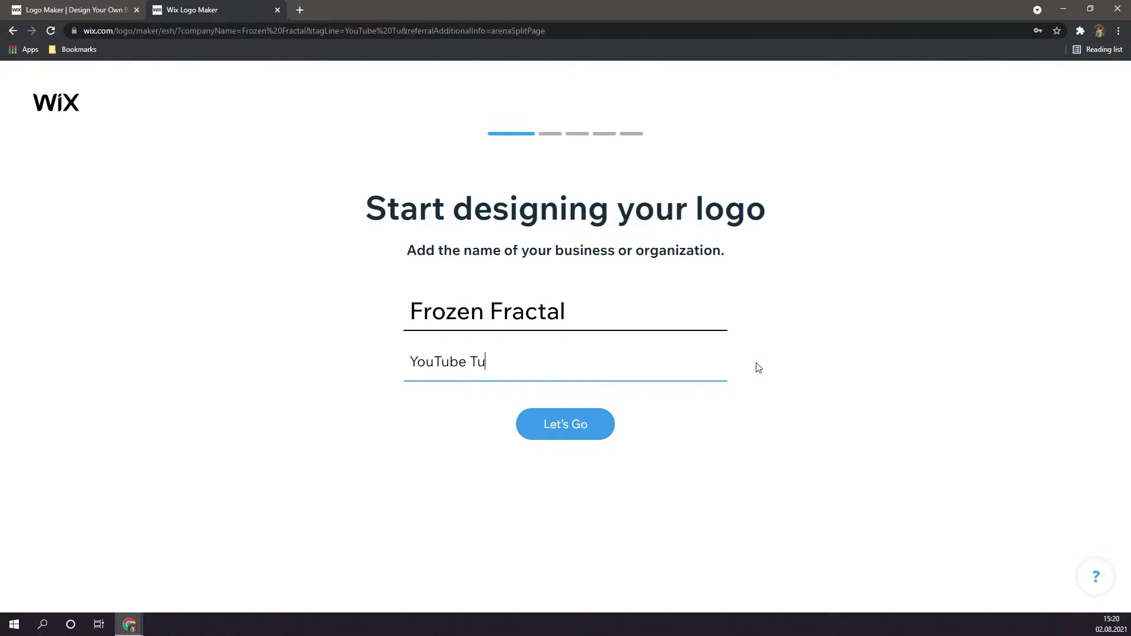
pyautogui.write('torials')
pyautogui.click(757, 368)
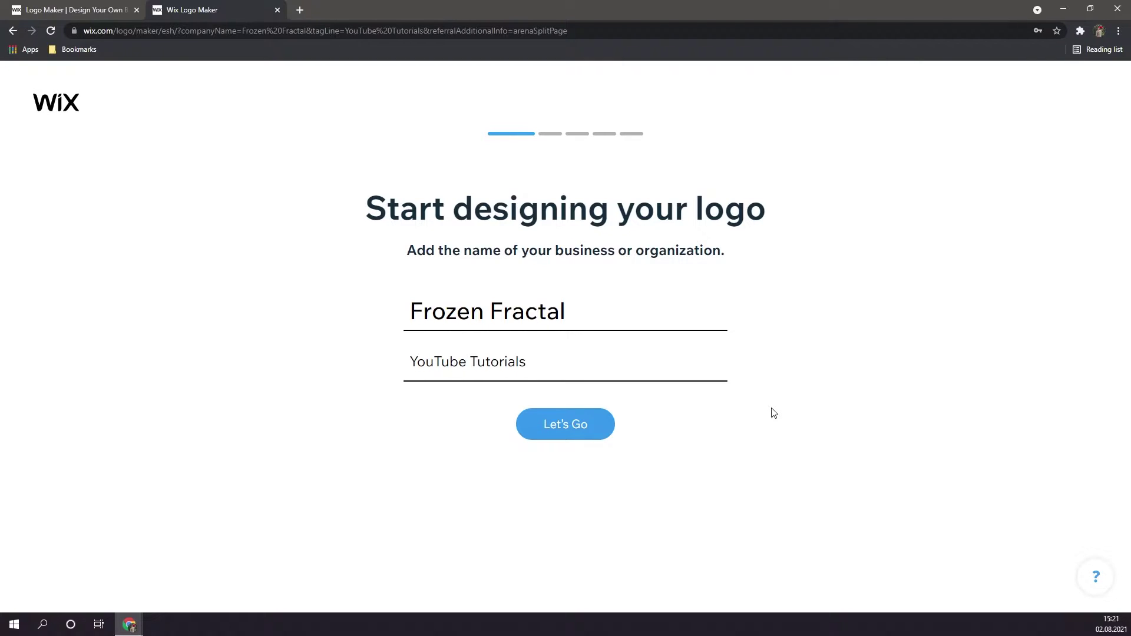
pyautogui.click(572, 425)
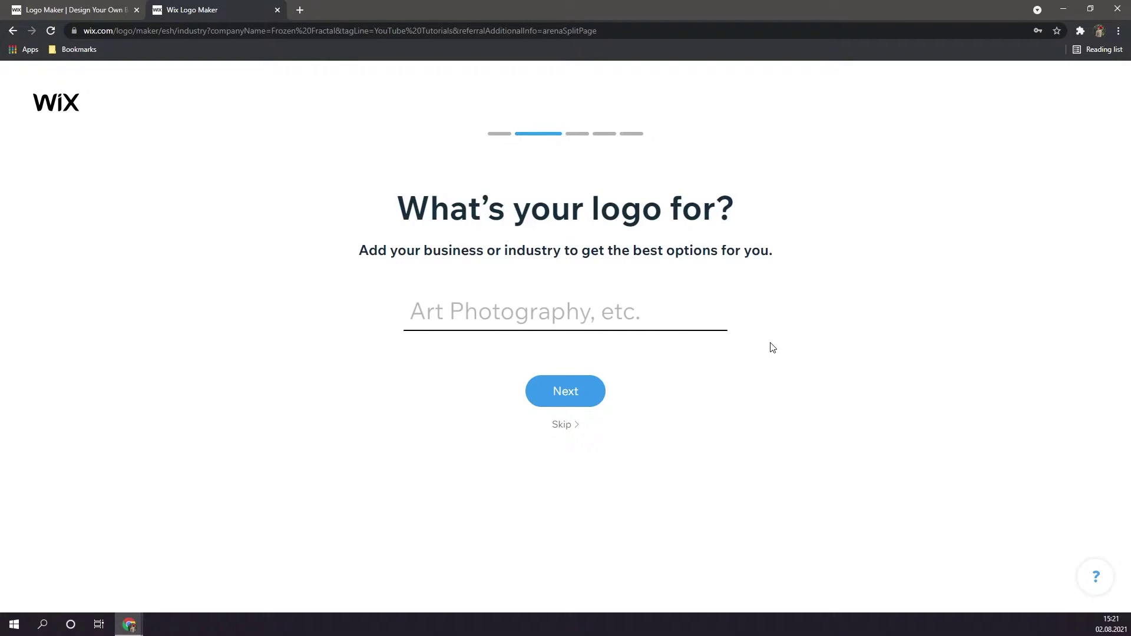
# Search the industry field with 'art', pick Technology Tutorials, and continue
pyautogui.click(720, 312)
pyautogui.write('art')
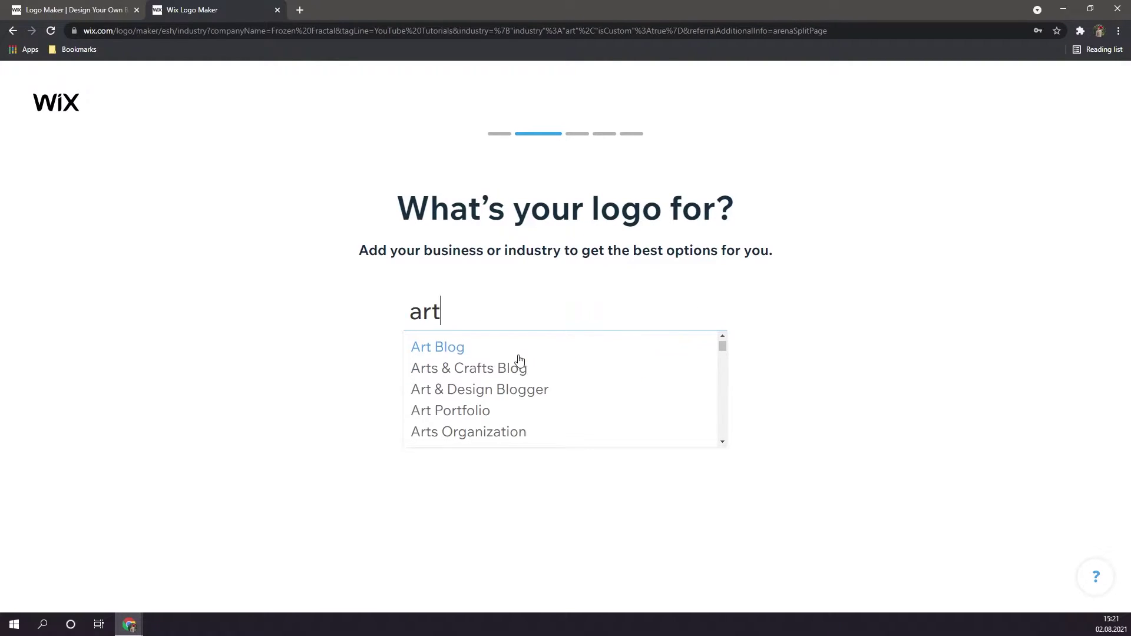
pyautogui.scroll(-3, 521, 361)
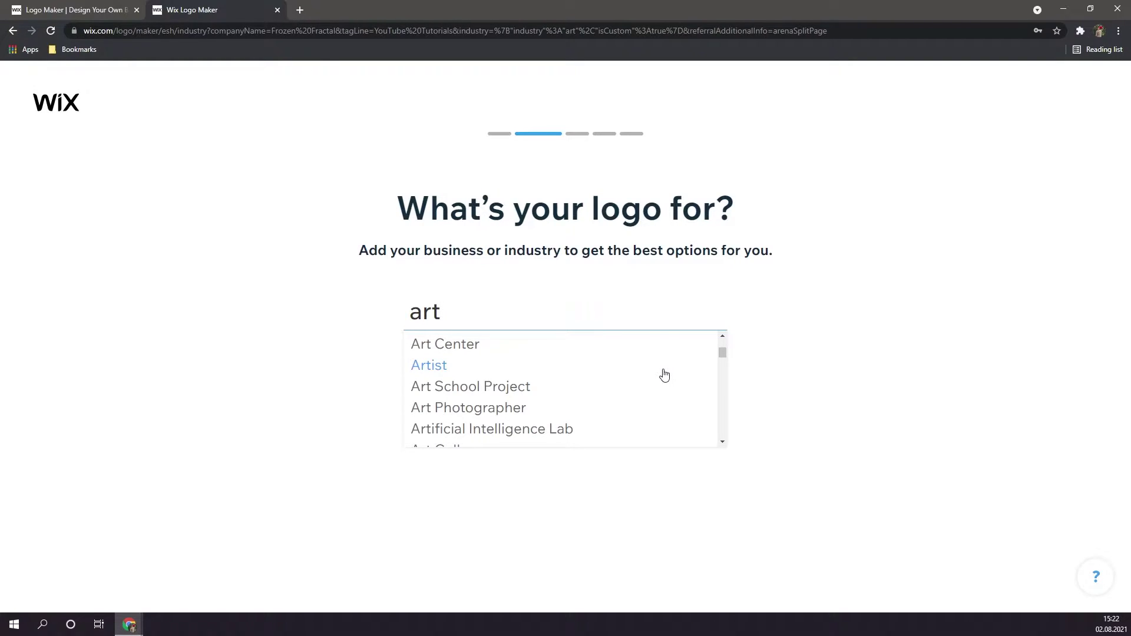
pyautogui.click(833, 358)
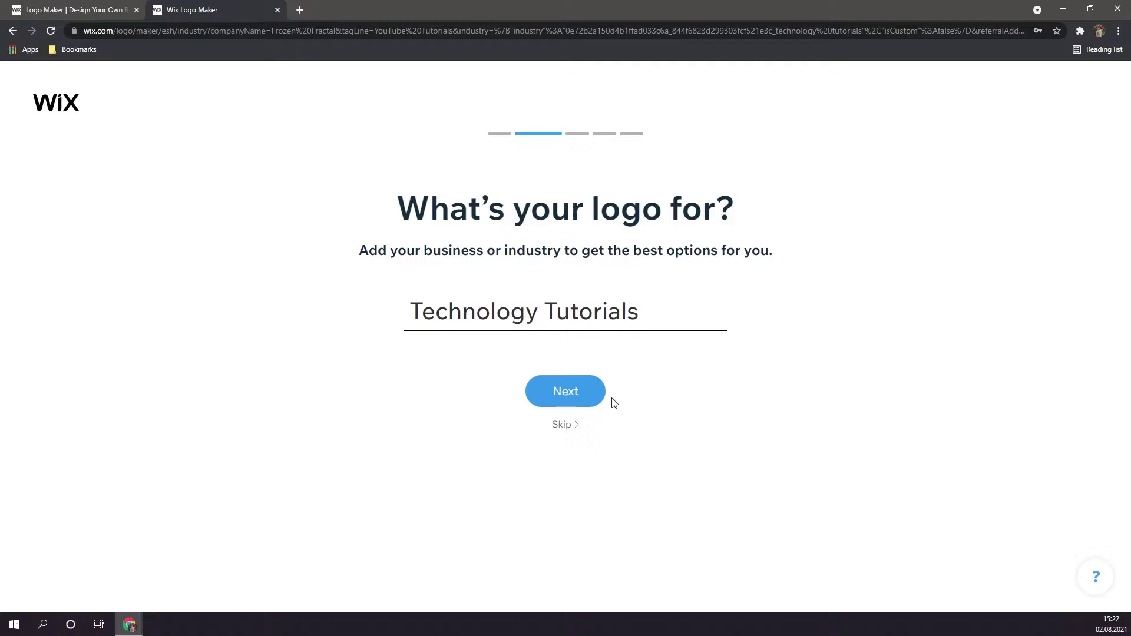
pyautogui.click(554, 393)
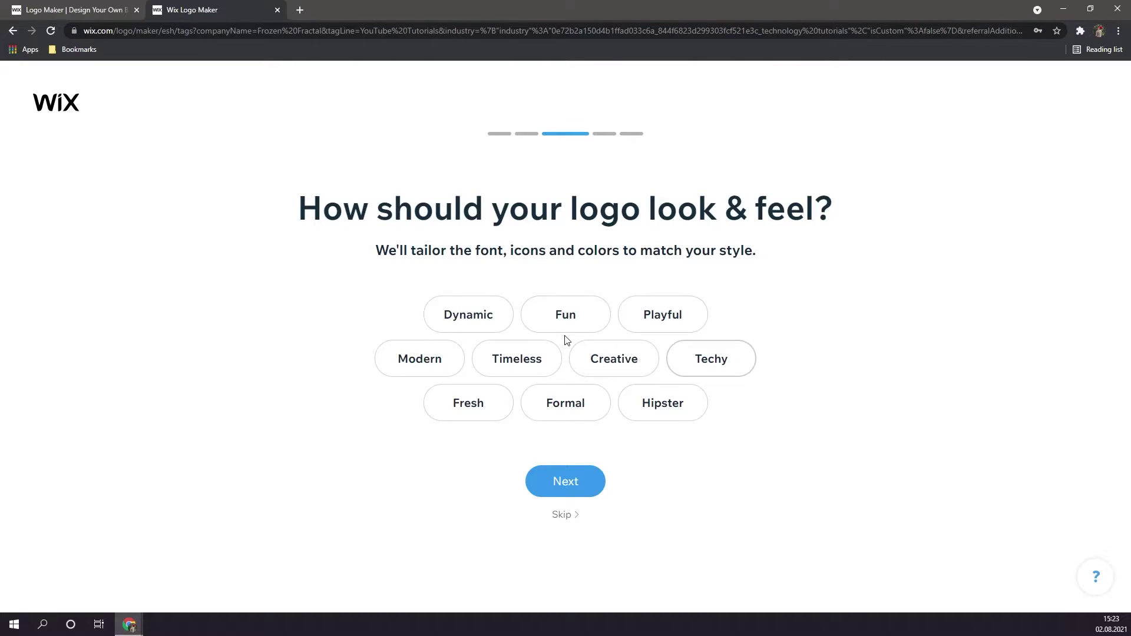
# Tag the logo style as Techy, Modern and Dynamic, then go to the next step
pyautogui.click(705, 365)
pyautogui.click(414, 368)
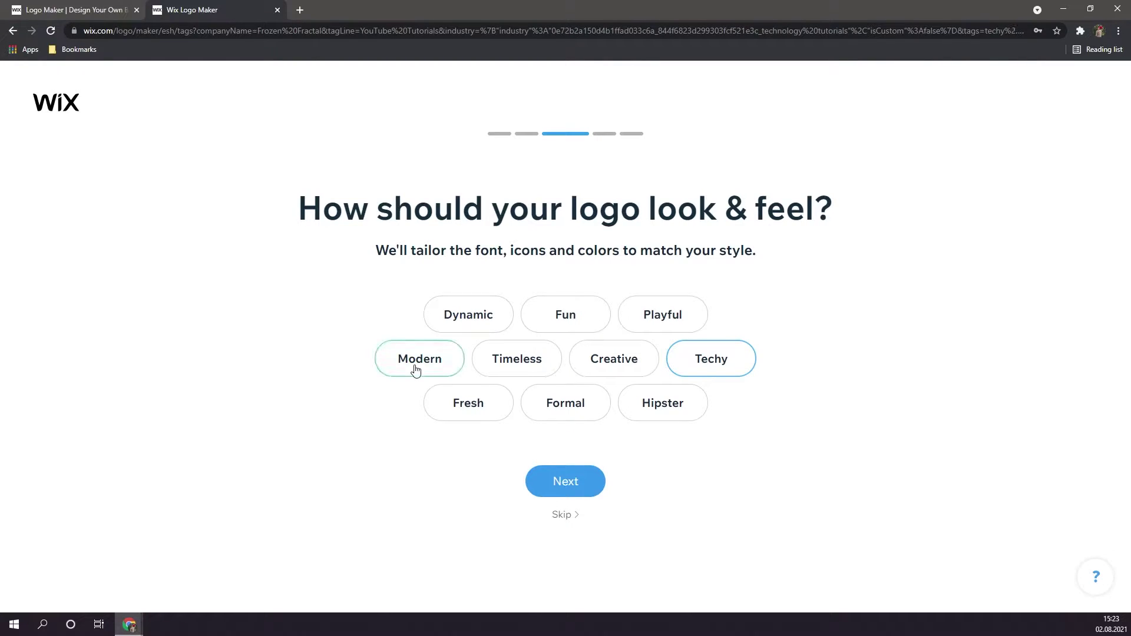
pyautogui.click(468, 324)
pyautogui.click(568, 480)
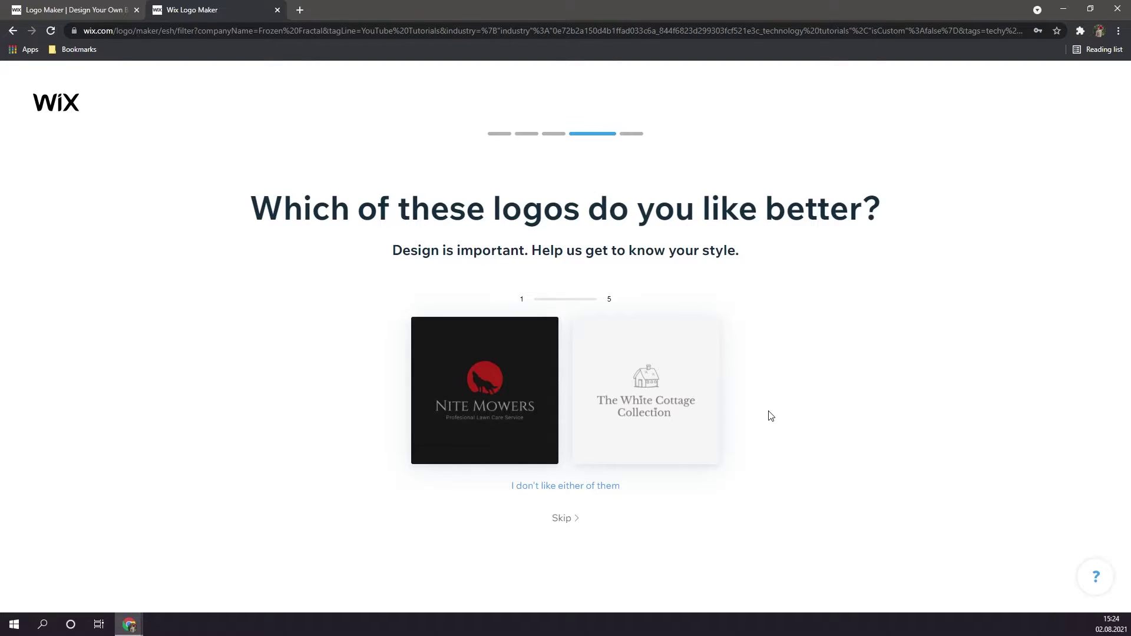
# Pick a favourite in each of the five logo pairs, starting with The White Cottage Collection
pyautogui.click(669, 351)
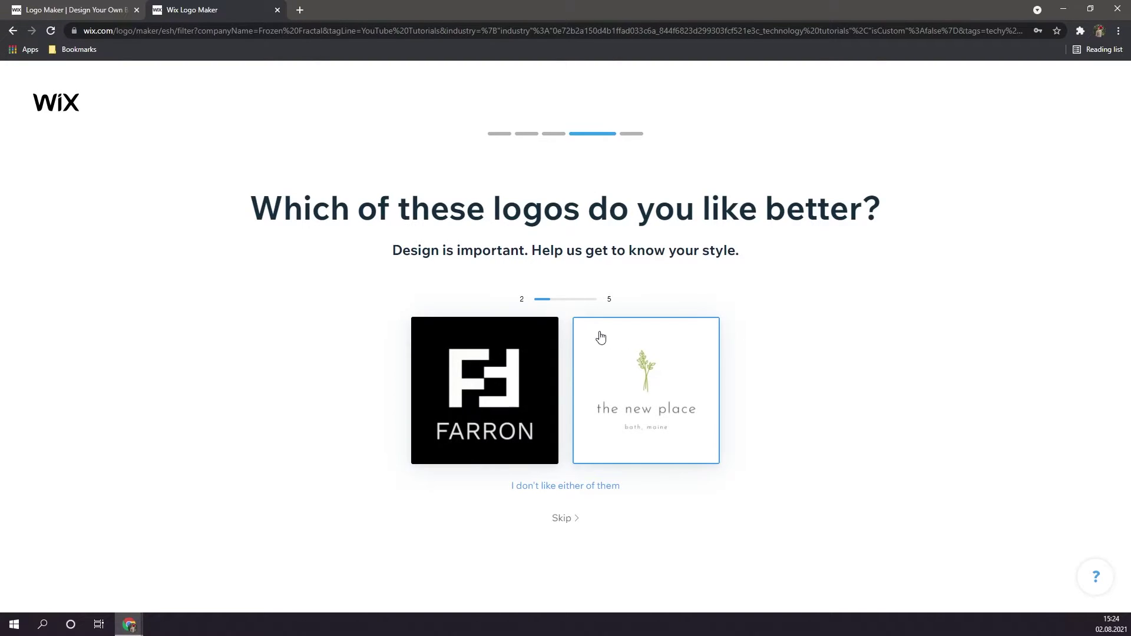
pyautogui.click(552, 359)
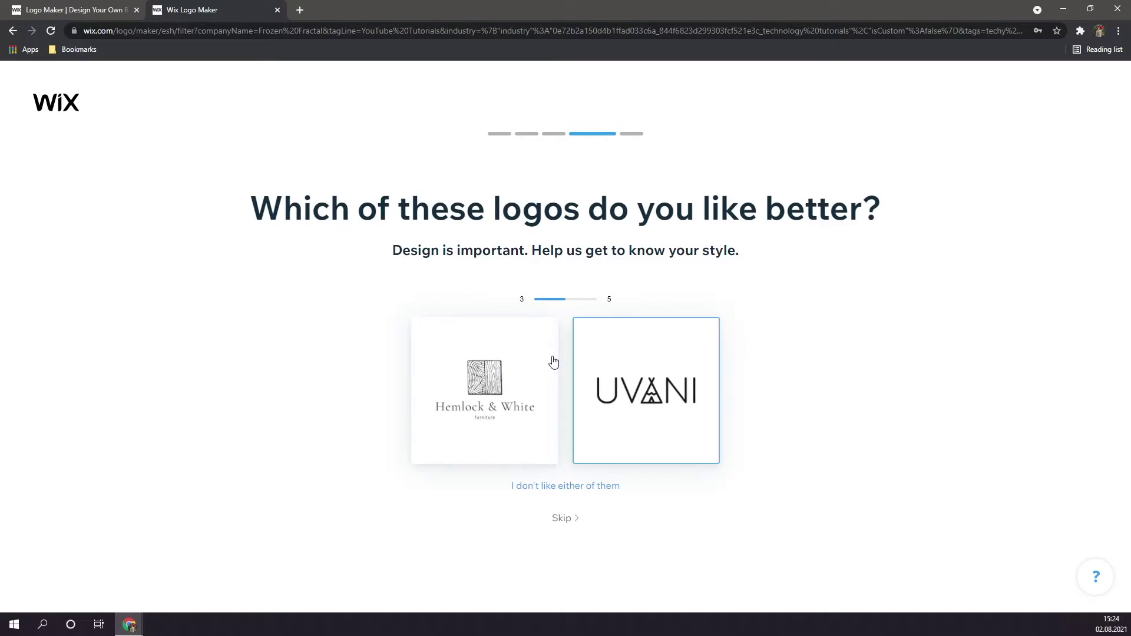
pyautogui.click(600, 360)
pyautogui.click(606, 360)
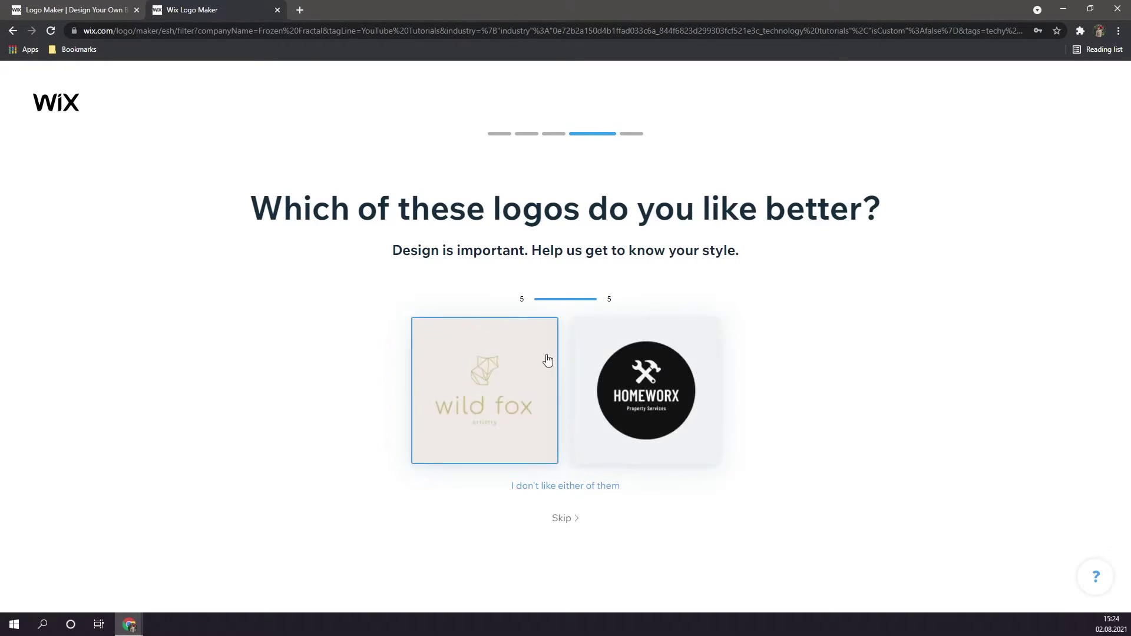
pyautogui.click(548, 360)
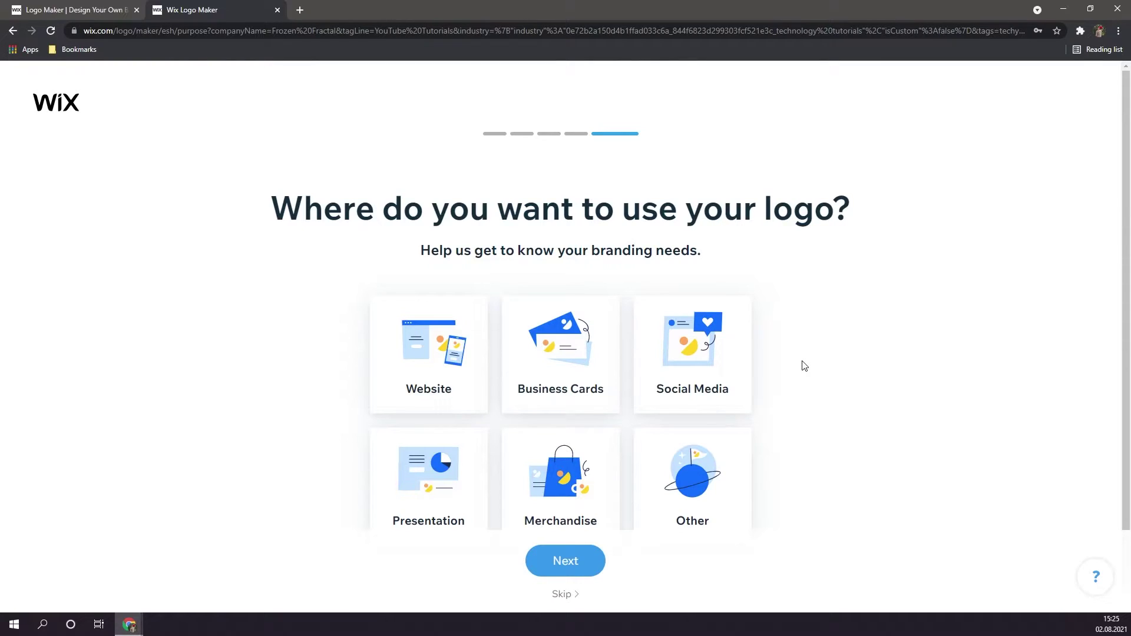
# Check Website and Social Media as the logo's uses and submit to generate designs
pyautogui.click(407, 366)
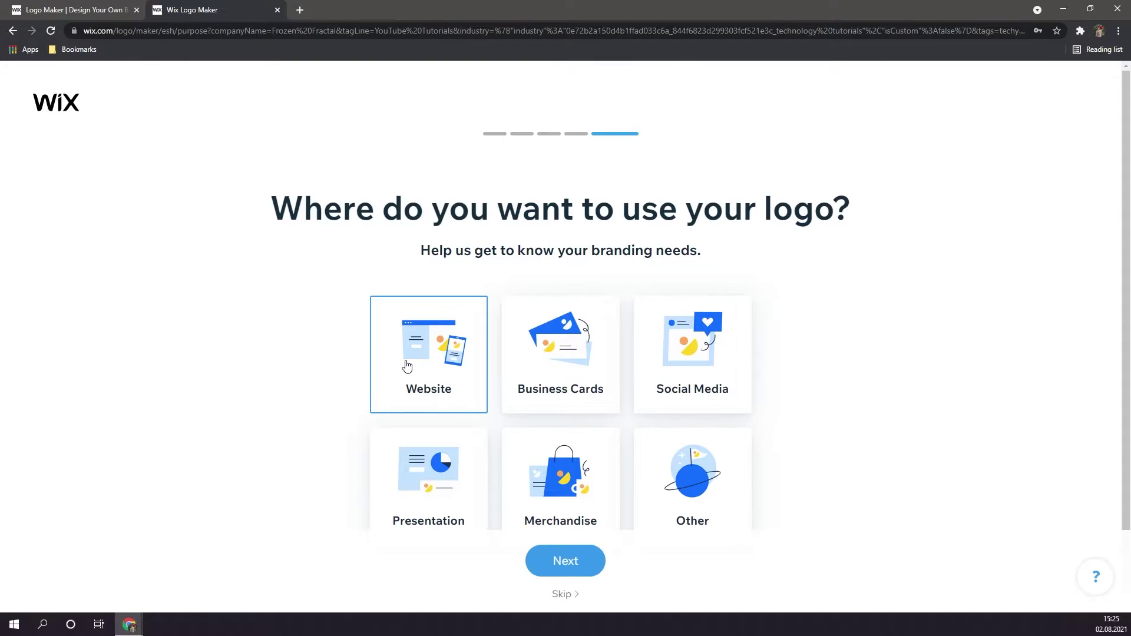
pyautogui.click(580, 368)
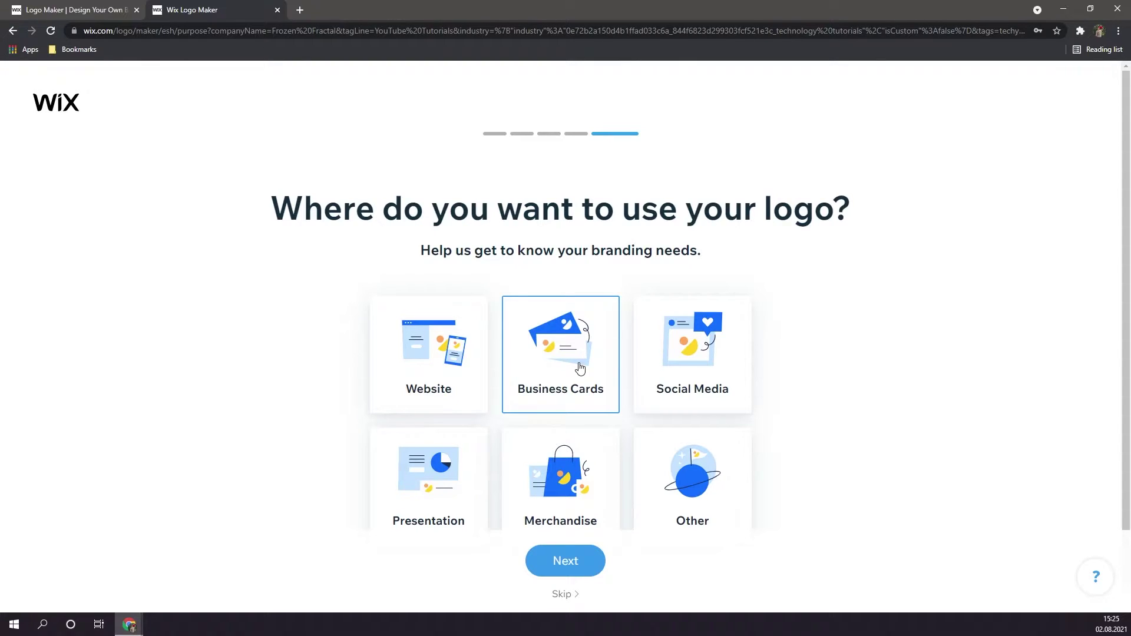
pyautogui.scroll(-1, 566, 436)
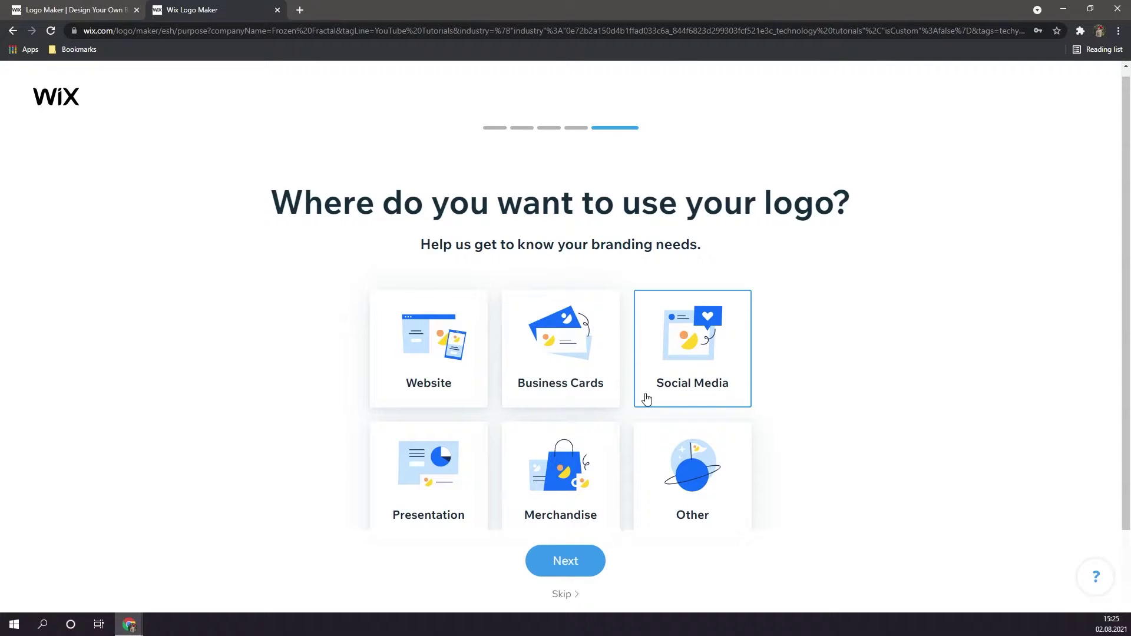
pyautogui.click(416, 384)
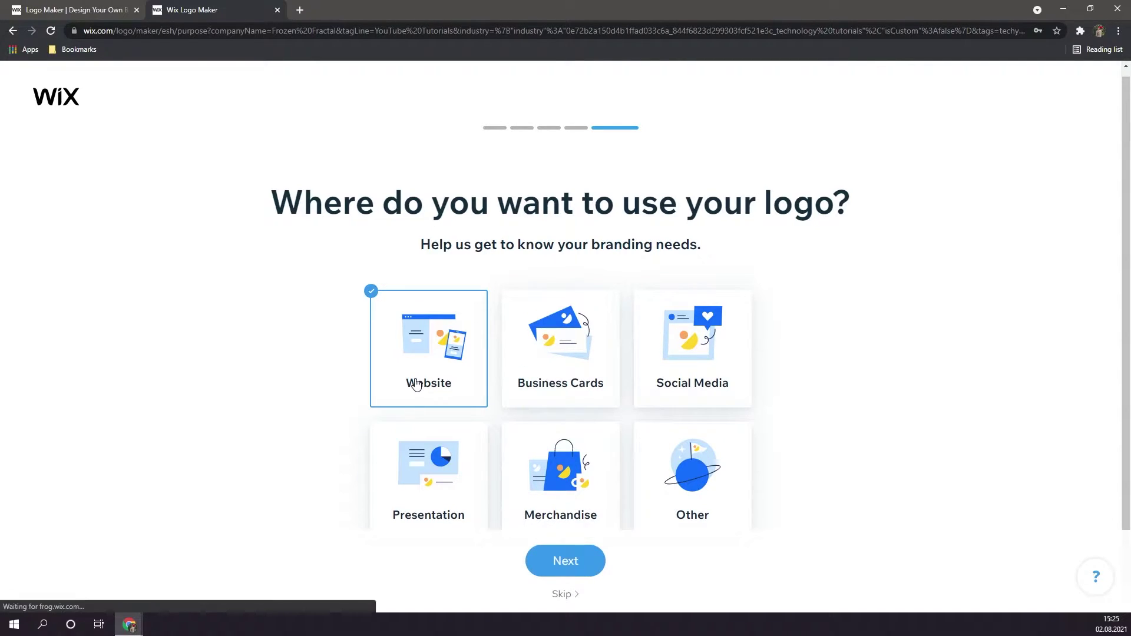
pyautogui.click(670, 384)
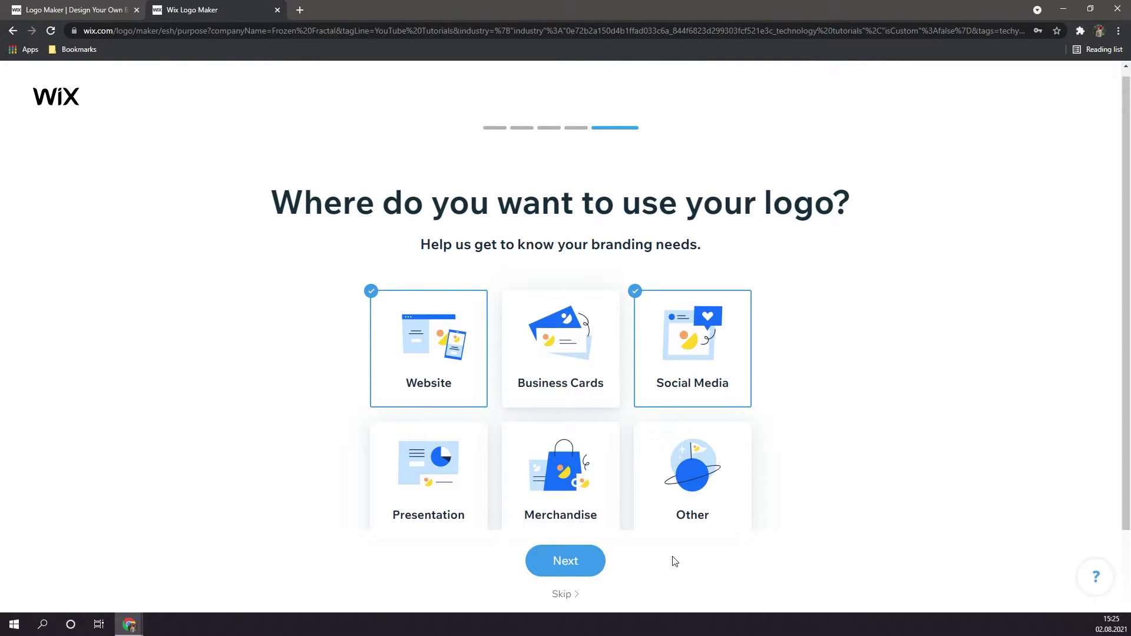
pyautogui.click(576, 560)
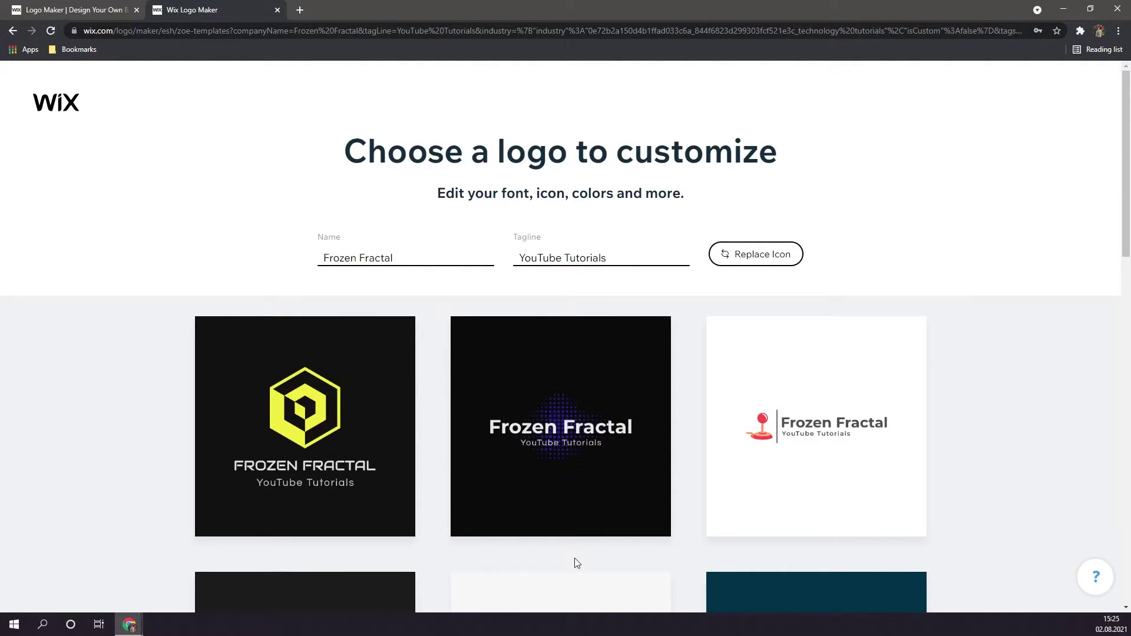
# Scroll the generated designs and open the brain-icon Frozen Fractal template in the editor
pyautogui.scroll(-5, 575, 564)
pyautogui.scroll(-13, 157, 379)
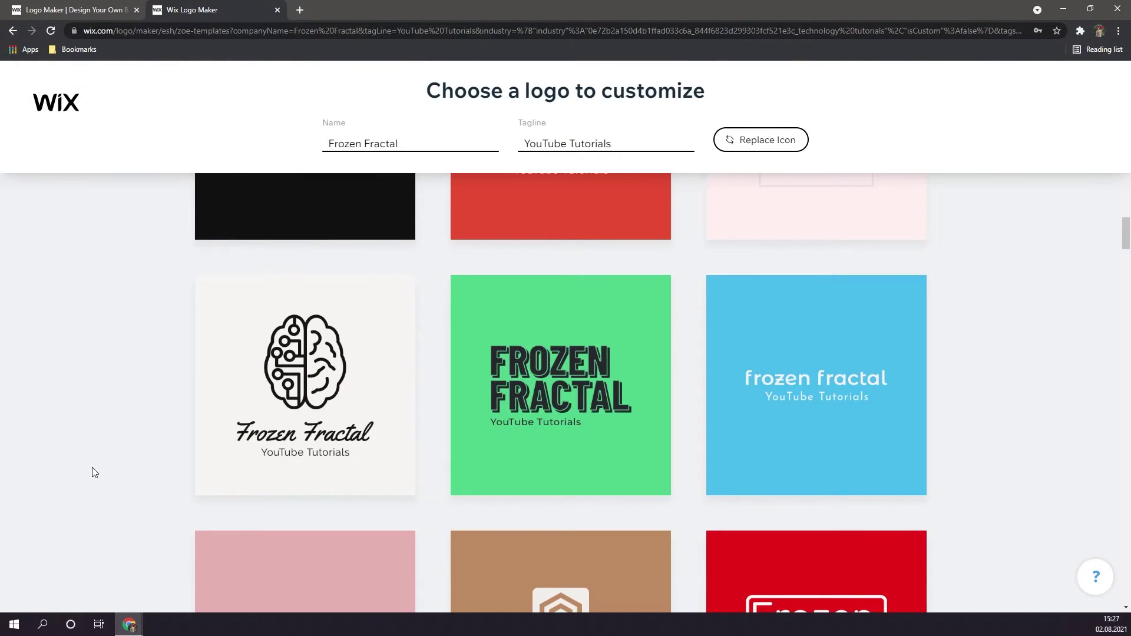
pyautogui.moveTo(307, 389)
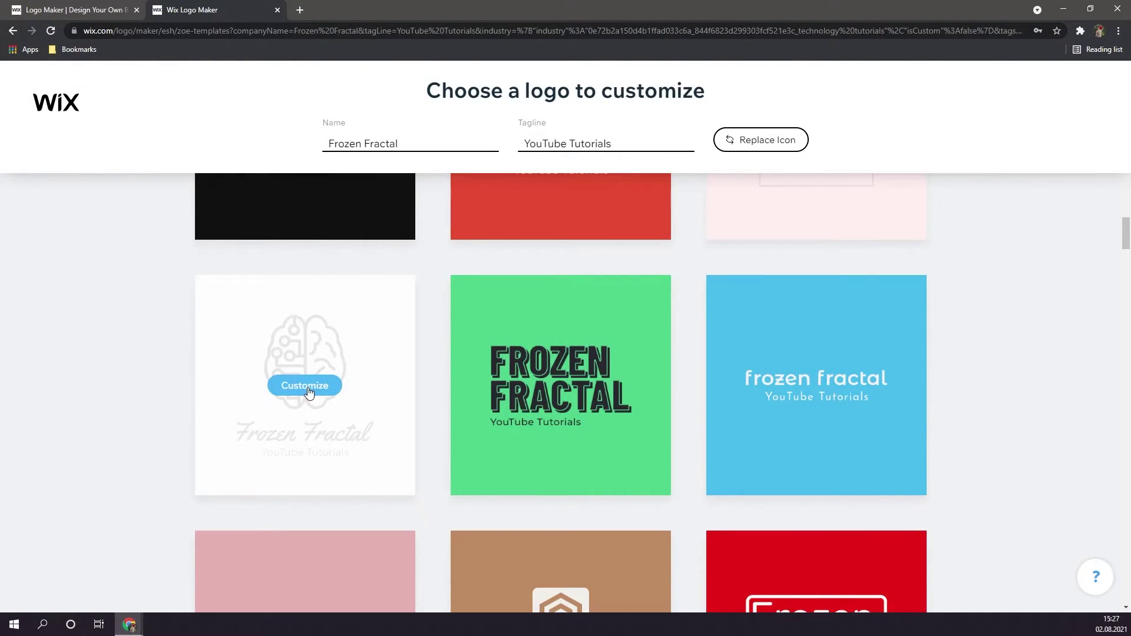
pyautogui.click(286, 388)
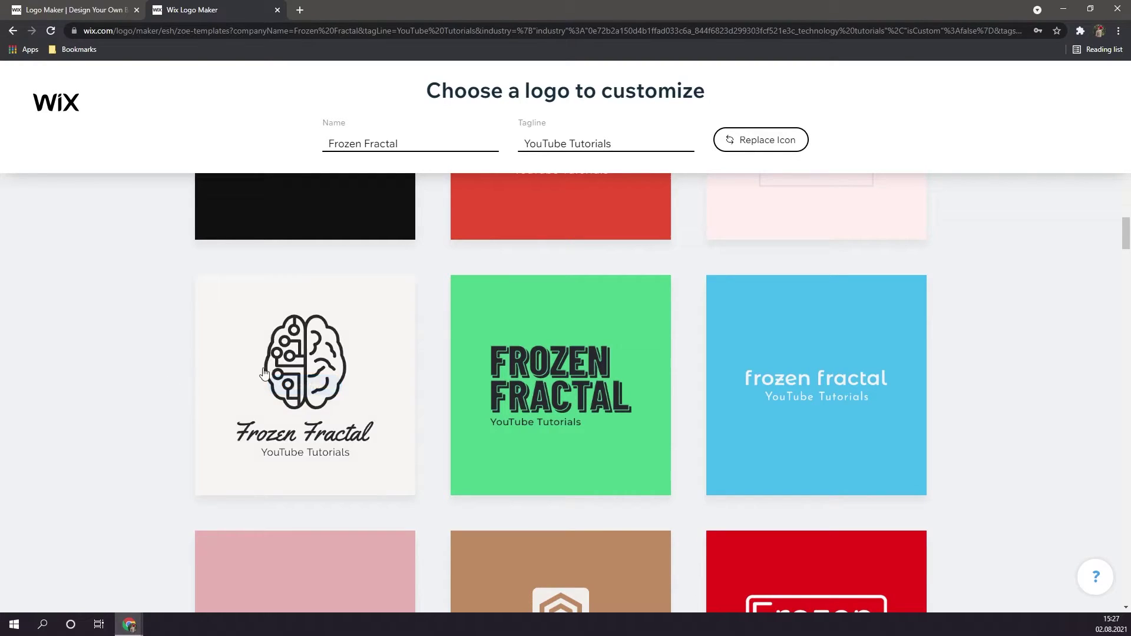
pyautogui.click(306, 386)
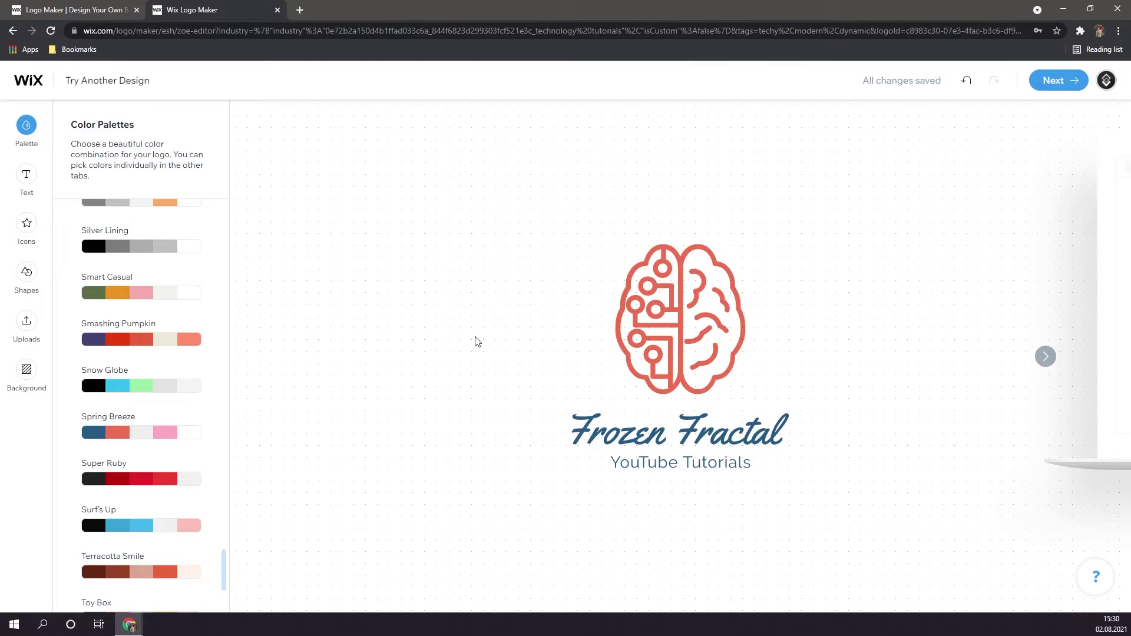
# Return the palette list to the top and bring up the Frozen Fractal and YouTube Tutorials text items
pyautogui.click(28, 131)
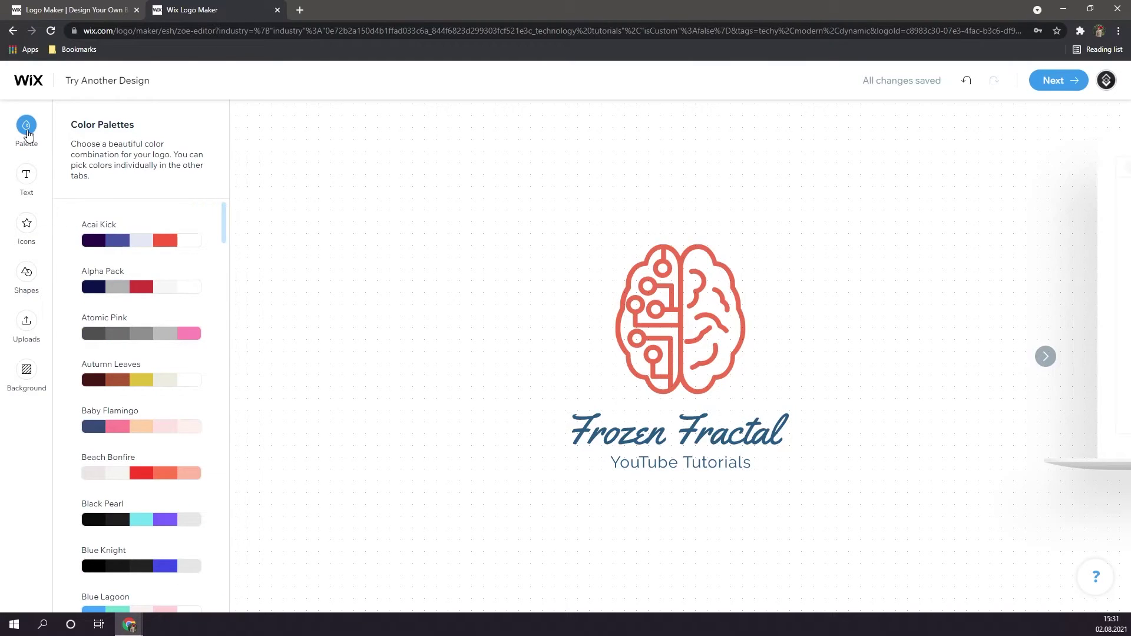
pyautogui.click(24, 177)
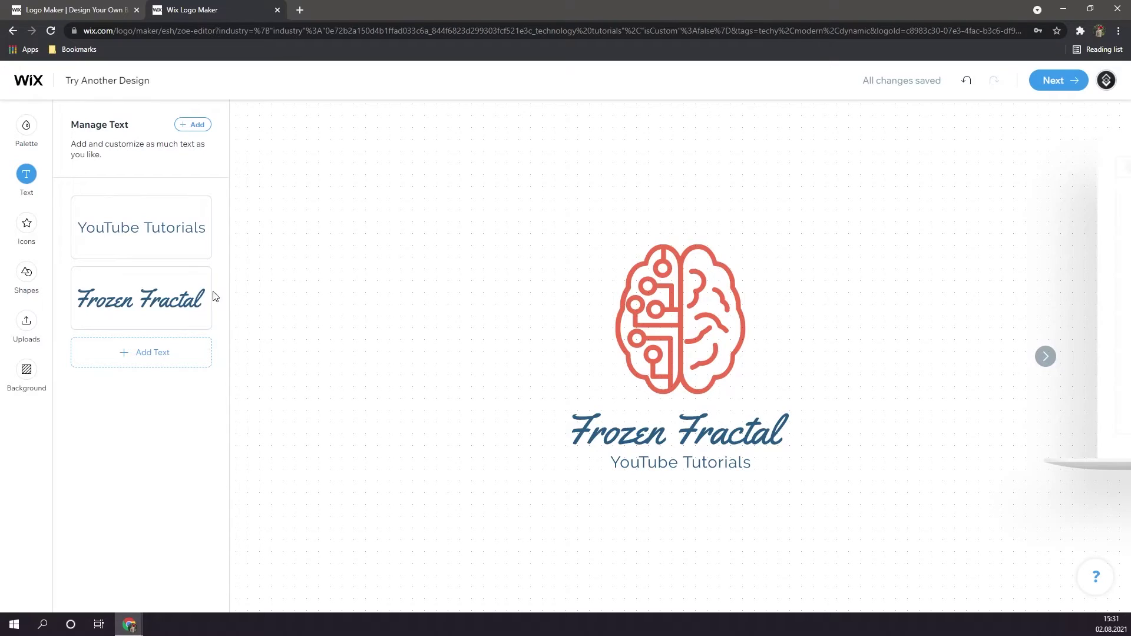
# Replace the Yellowtail script on the Frozen Fractal title with a bold sans-serif font
pyautogui.moveTo(175, 309)
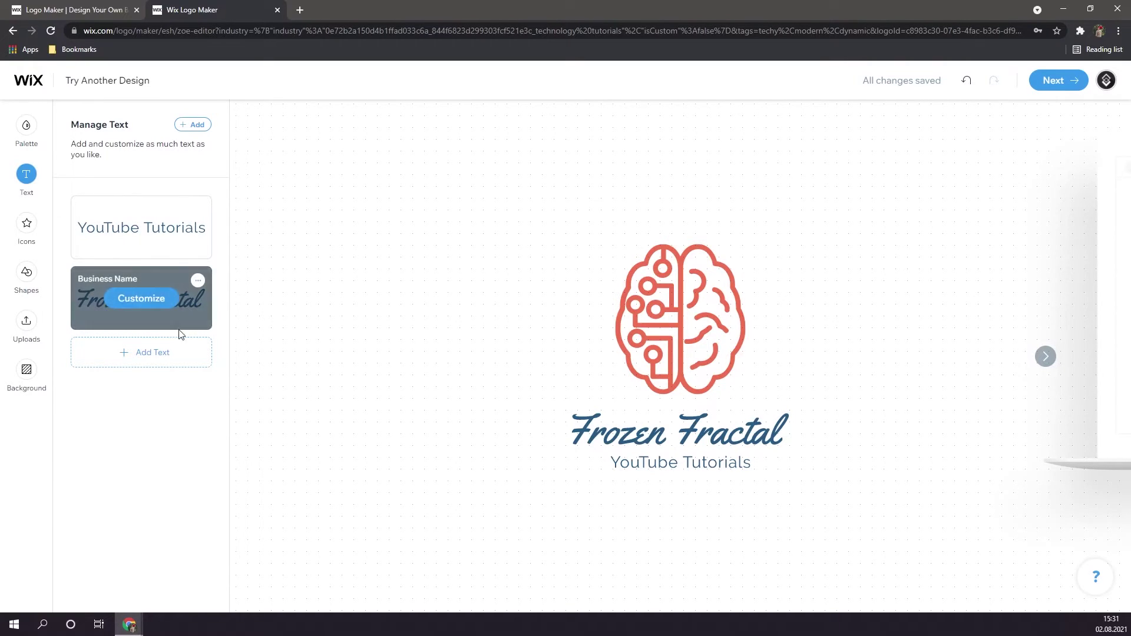
pyautogui.click(141, 299)
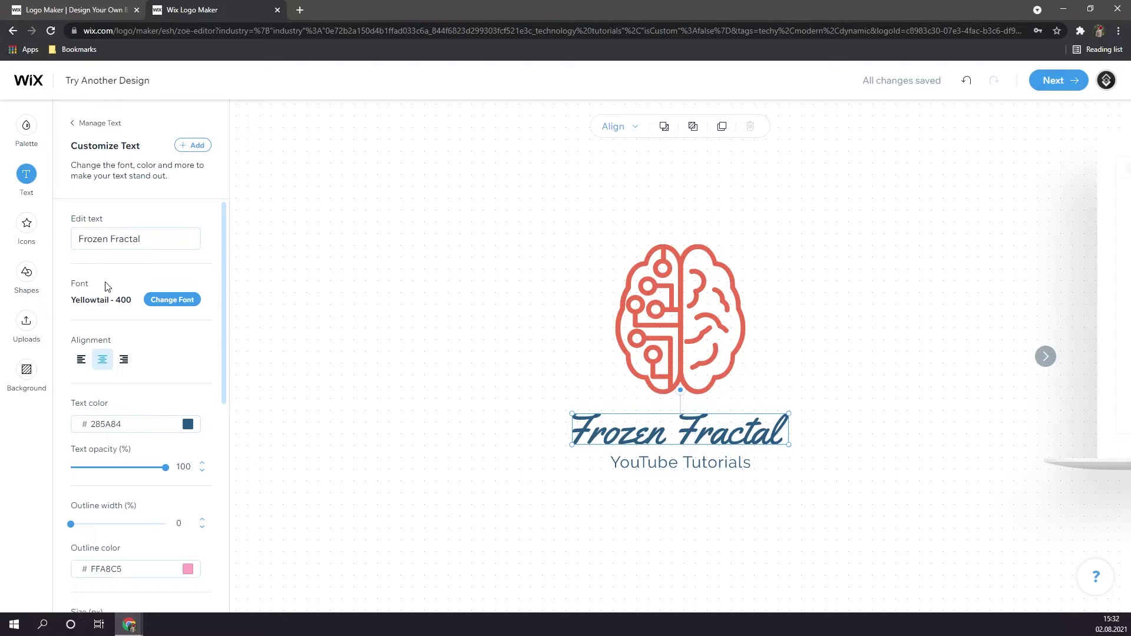
pyautogui.click(165, 302)
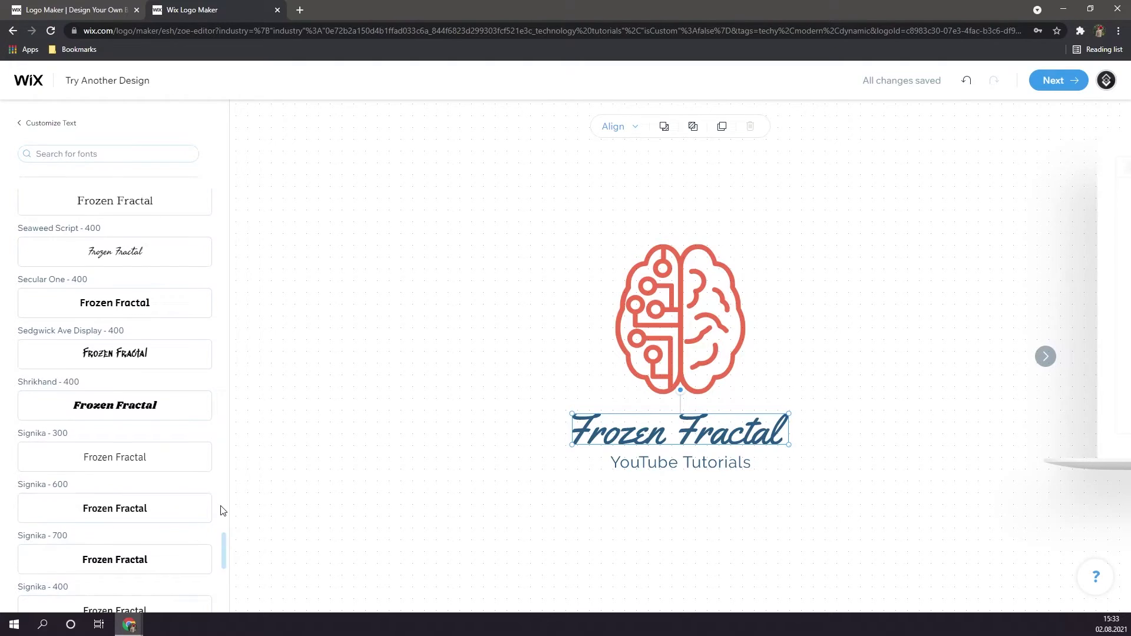
pyautogui.scroll(2, 222, 510)
pyautogui.scroll(2, 223, 510)
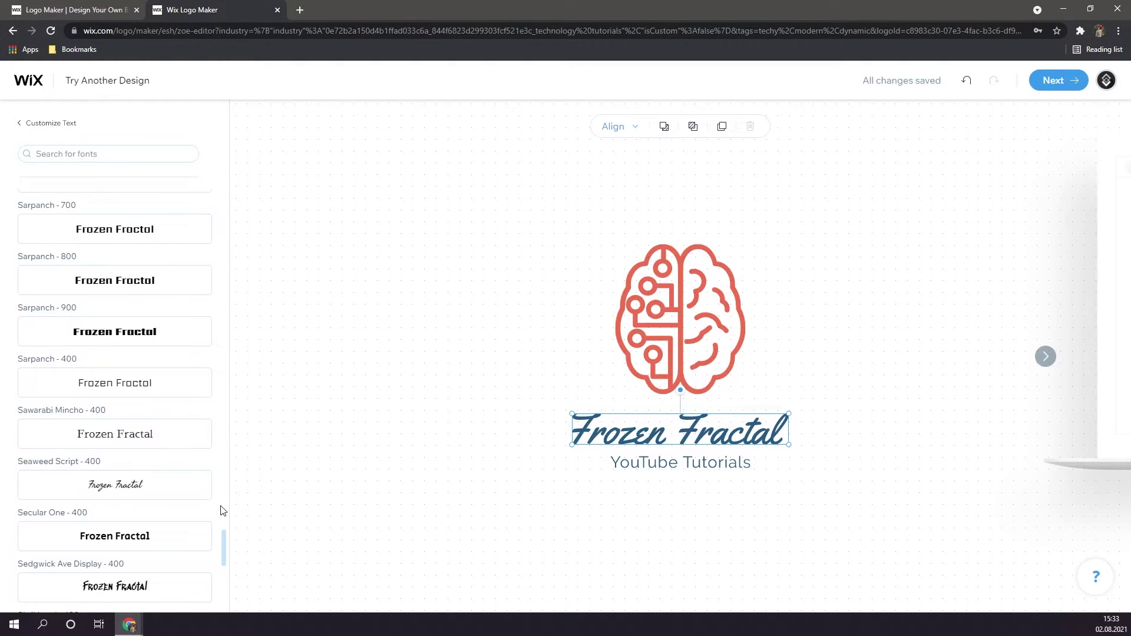
pyautogui.click(156, 421)
pyautogui.click(255, 402)
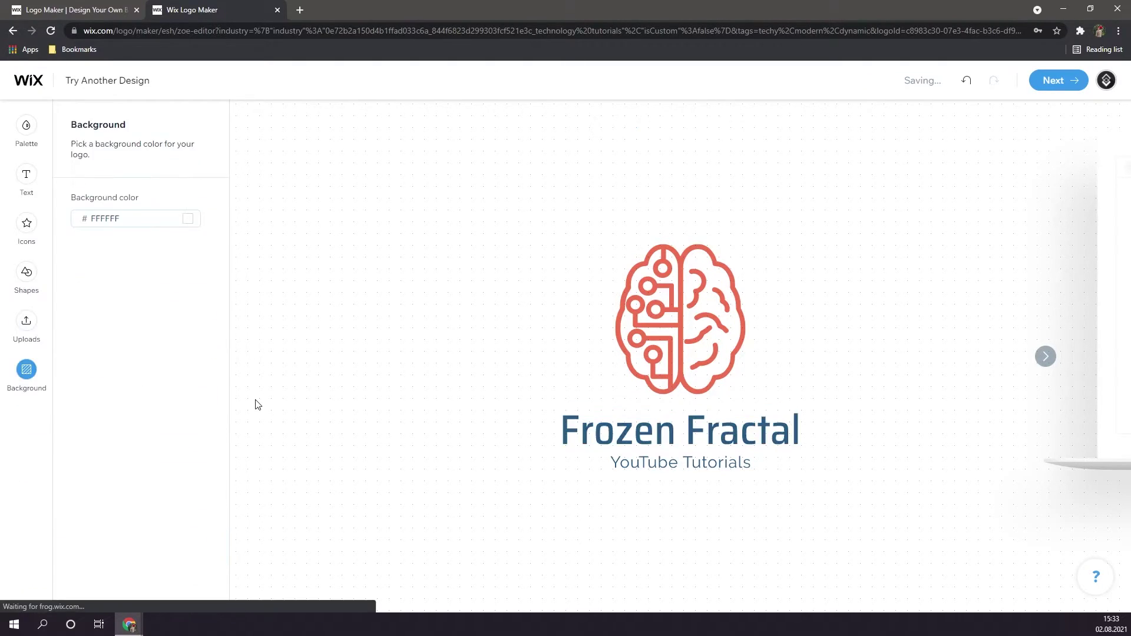
# Select the YouTube Tutorials tagline beneath Frozen Fractal and delete it
pyautogui.click(665, 441)
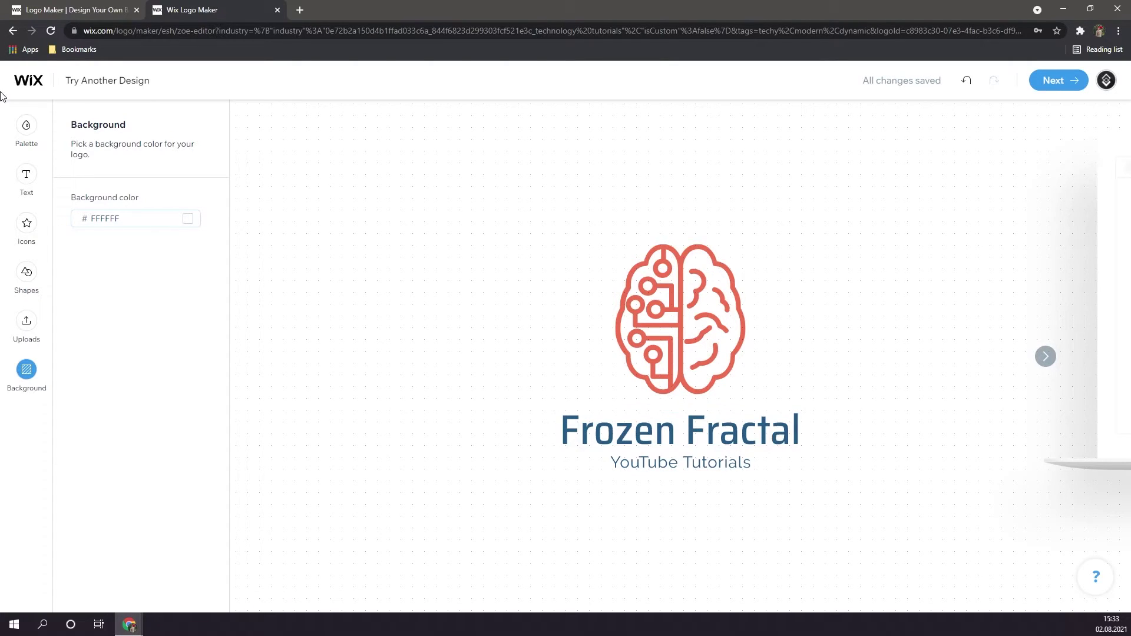
pyautogui.click(25, 180)
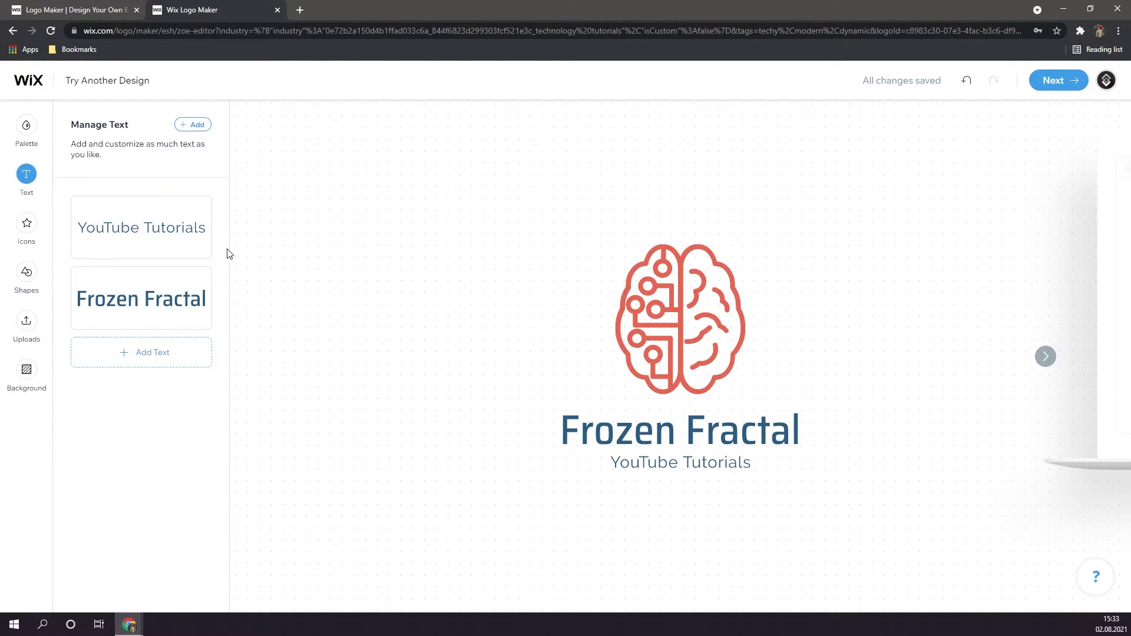
pyautogui.moveTo(207, 252)
pyautogui.click(651, 465)
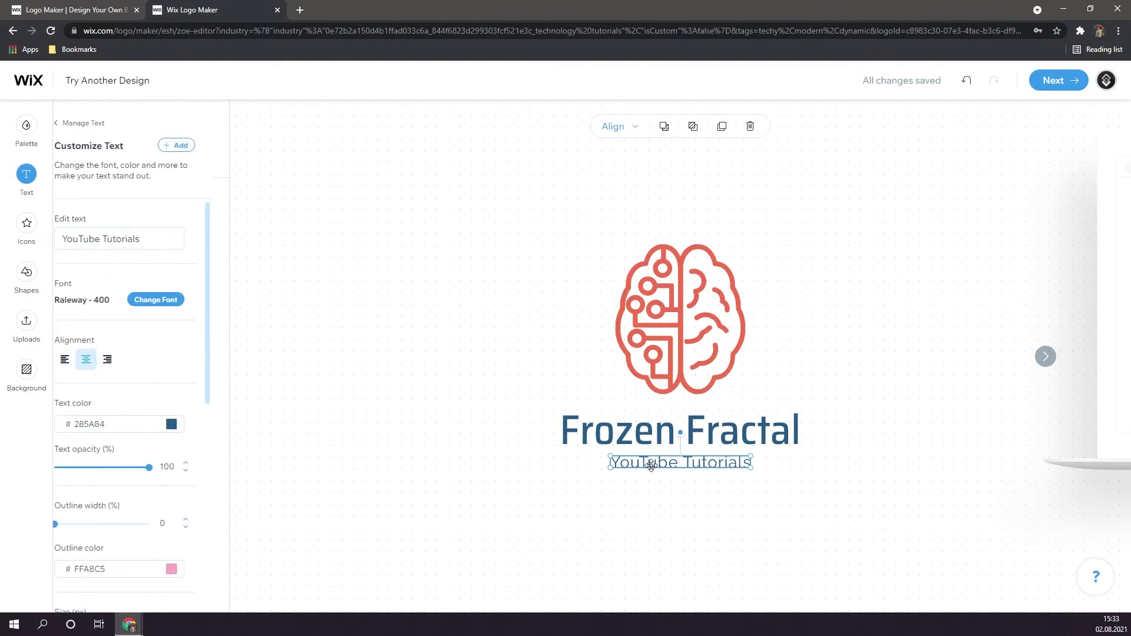
pyautogui.click(488, 469)
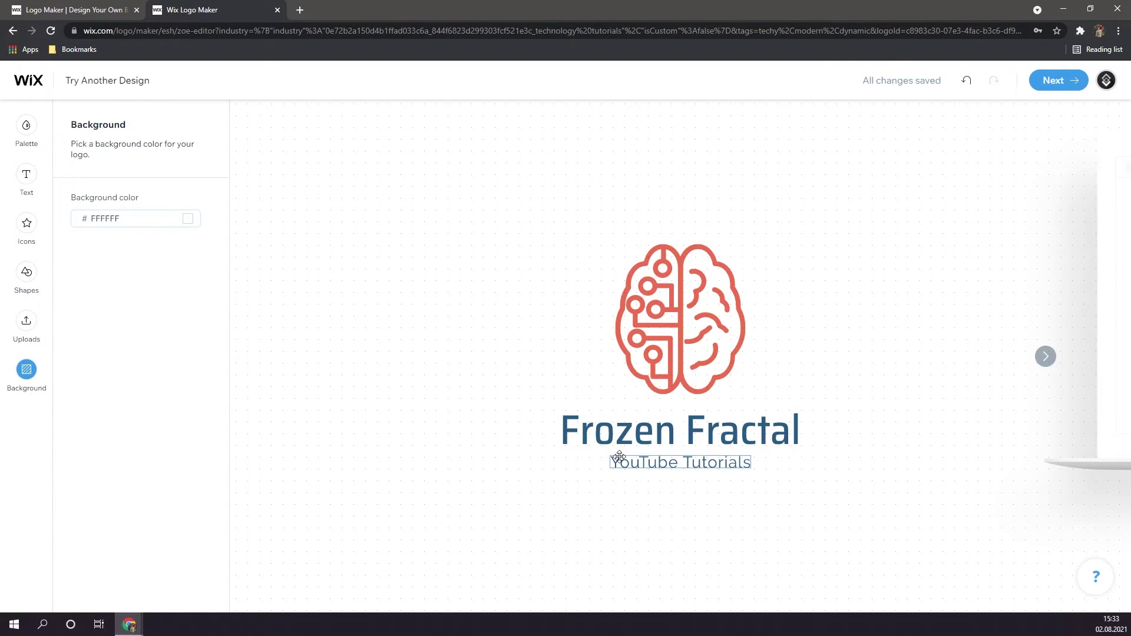
pyautogui.click(647, 461)
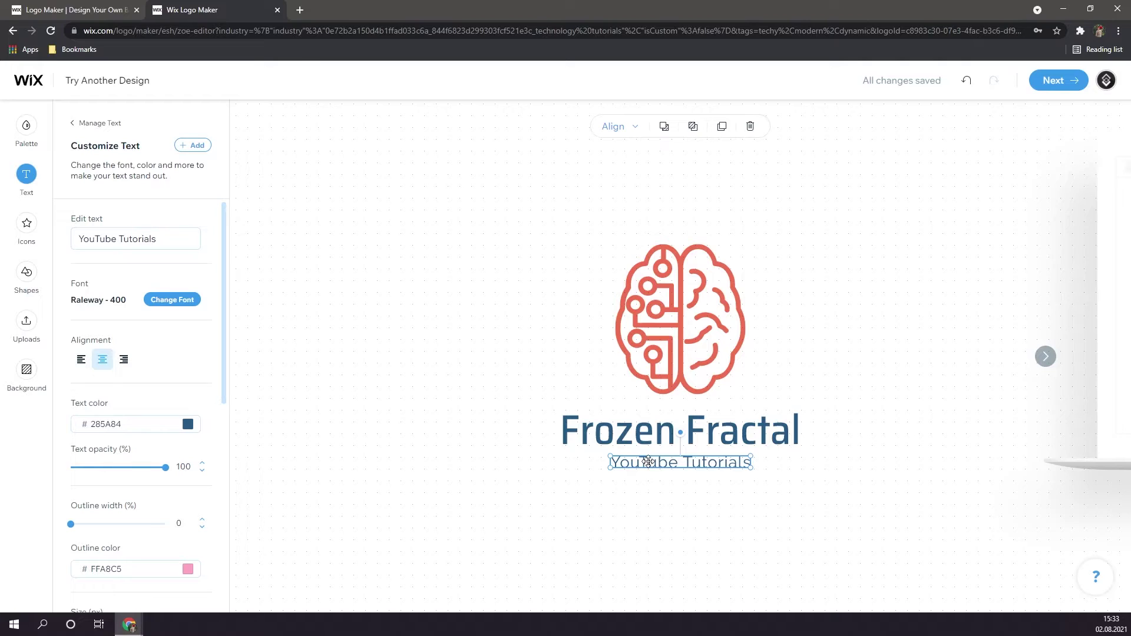
pyautogui.click(753, 128)
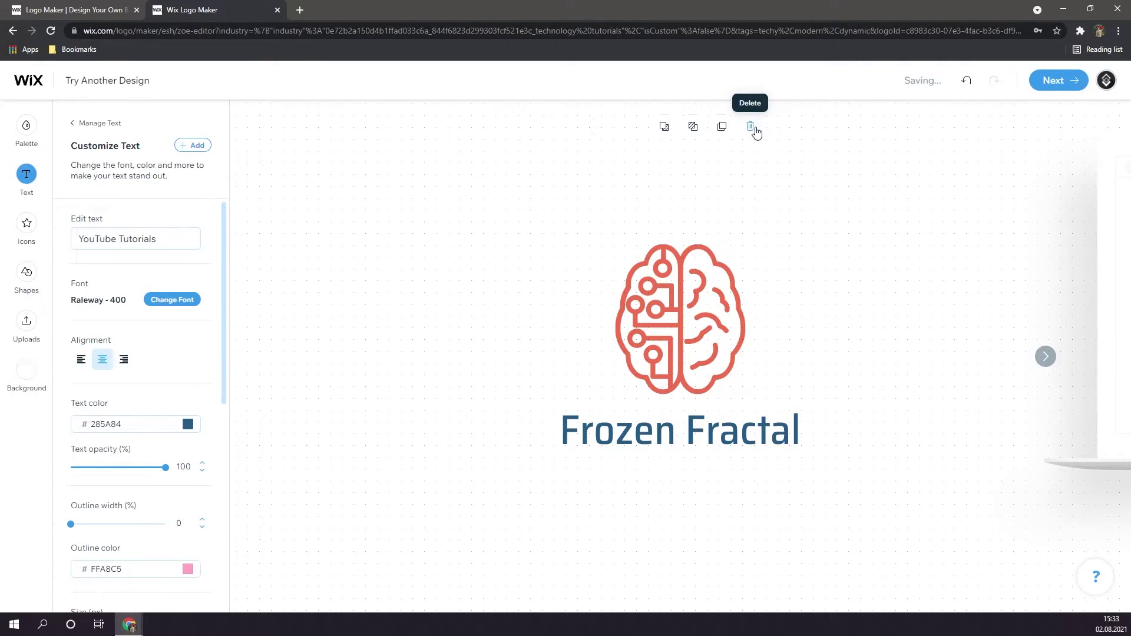
# Add the circular ring icon from the Suggested icon grid to the logo
pyautogui.click(17, 226)
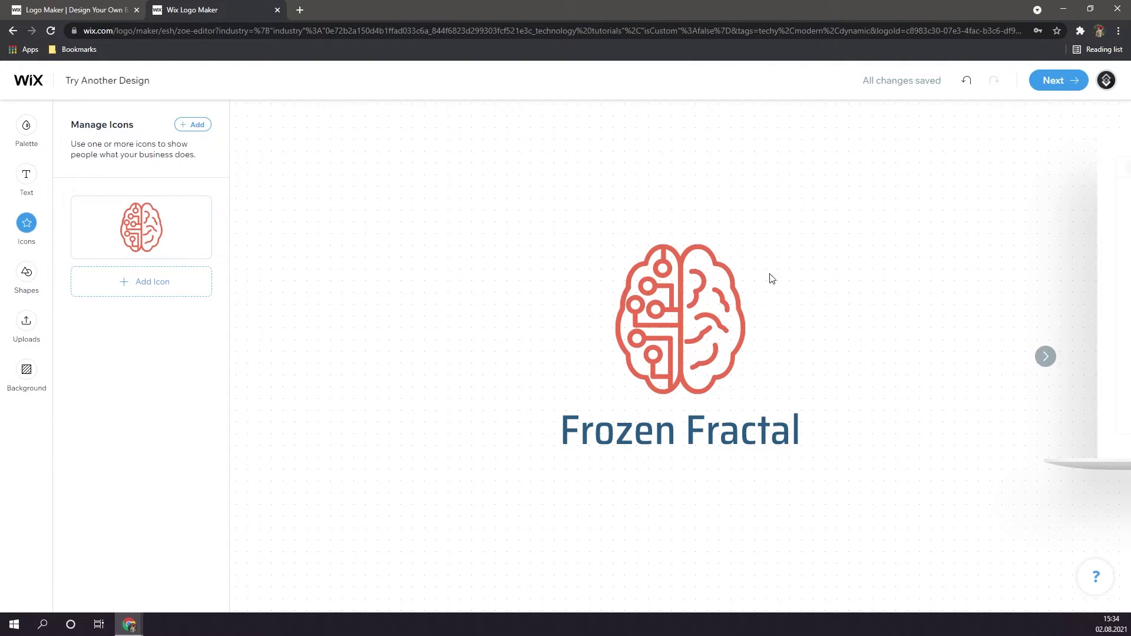
pyautogui.click(135, 283)
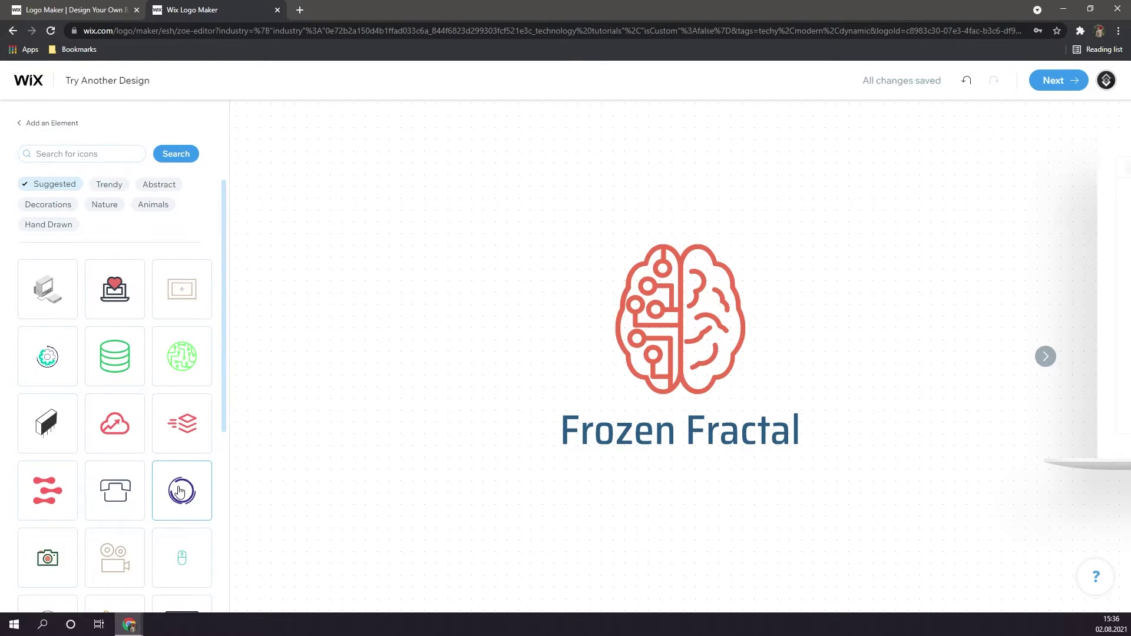
pyautogui.click(179, 492)
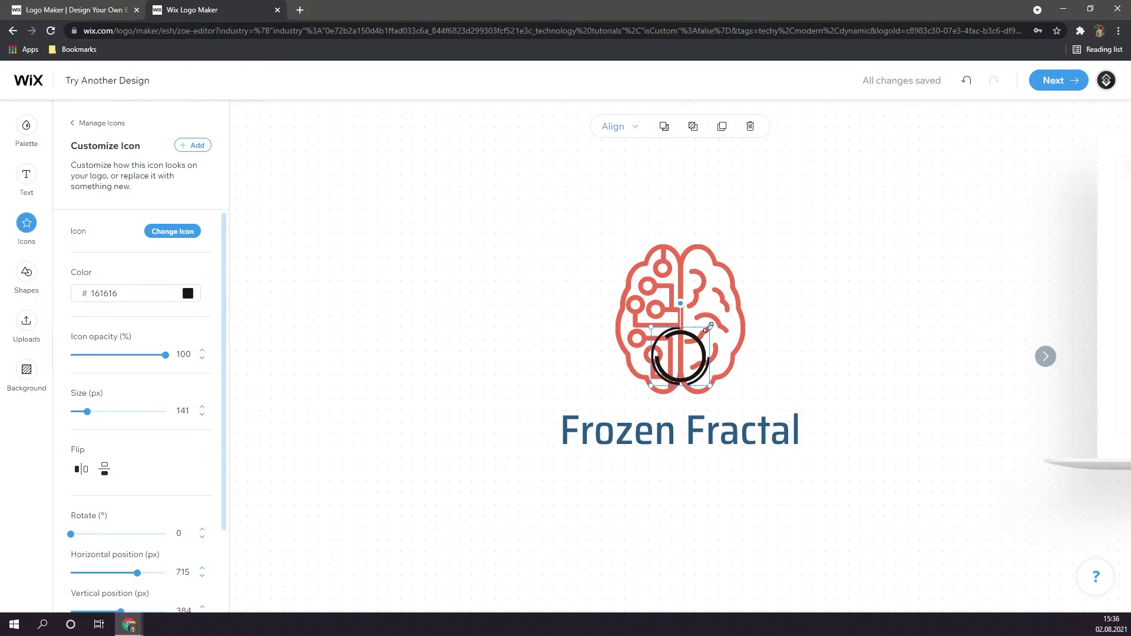
# Scale the ring up to about 585 px and centre it around the brain icon
pyautogui.moveTo(708, 326); pyautogui.dragTo(798, 238)
pyautogui.moveTo(650, 238); pyautogui.dragTo(587, 175)
pyautogui.moveTo(728, 208); pyautogui.dragTo(716, 240)
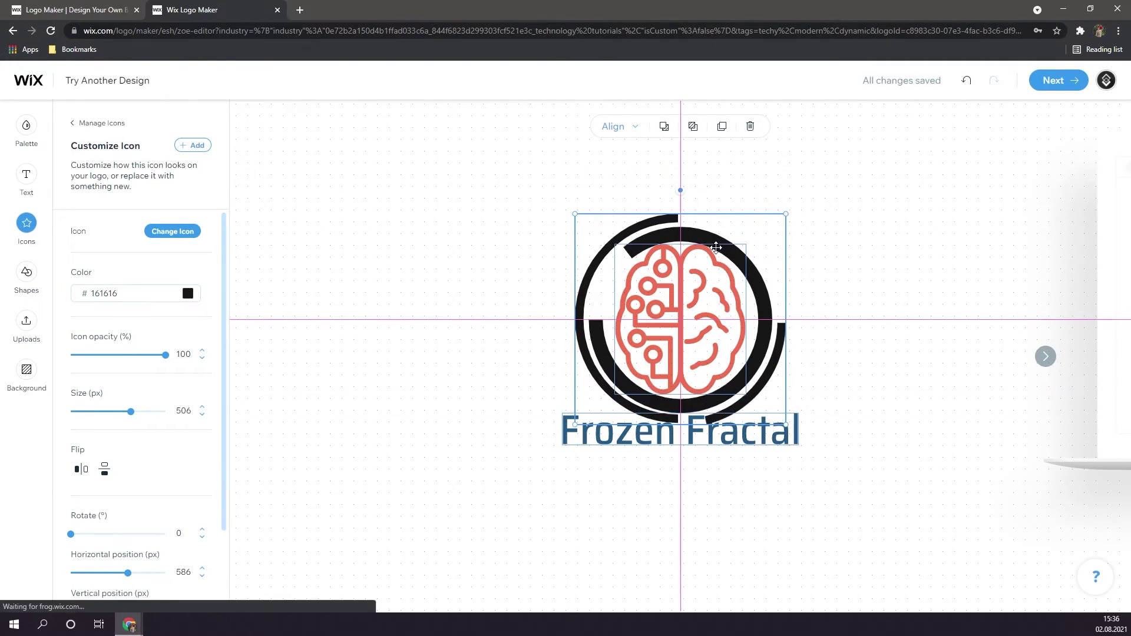
pyautogui.moveTo(786, 207); pyautogui.dragTo(802, 197)
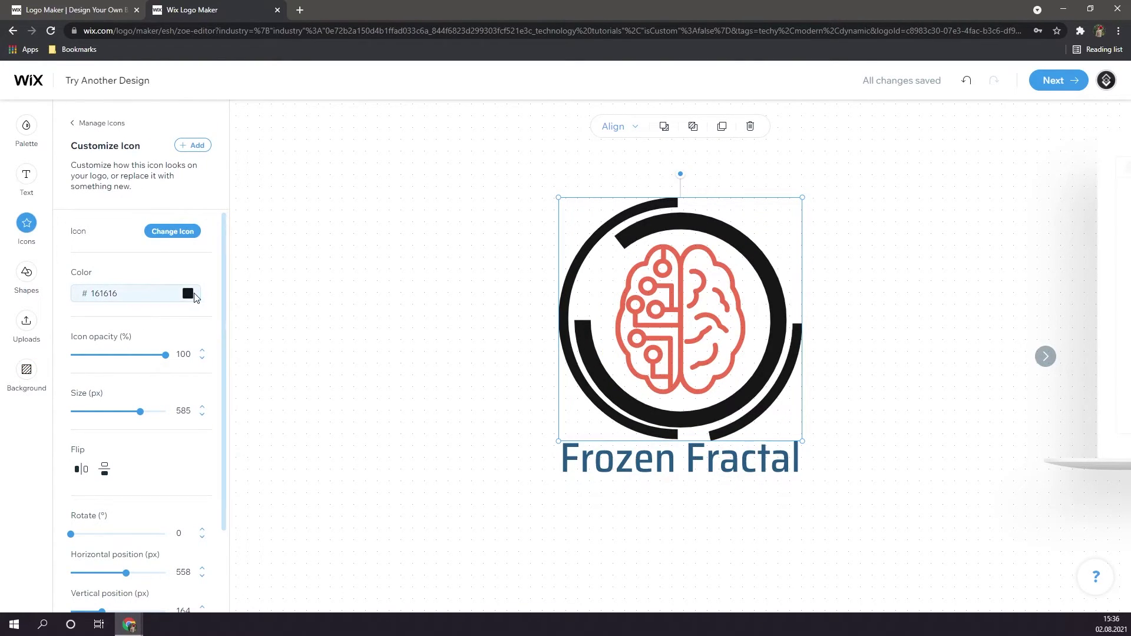
# Recolour the ring coral #FD9071 after briefly trying dark blue
pyautogui.click(186, 295)
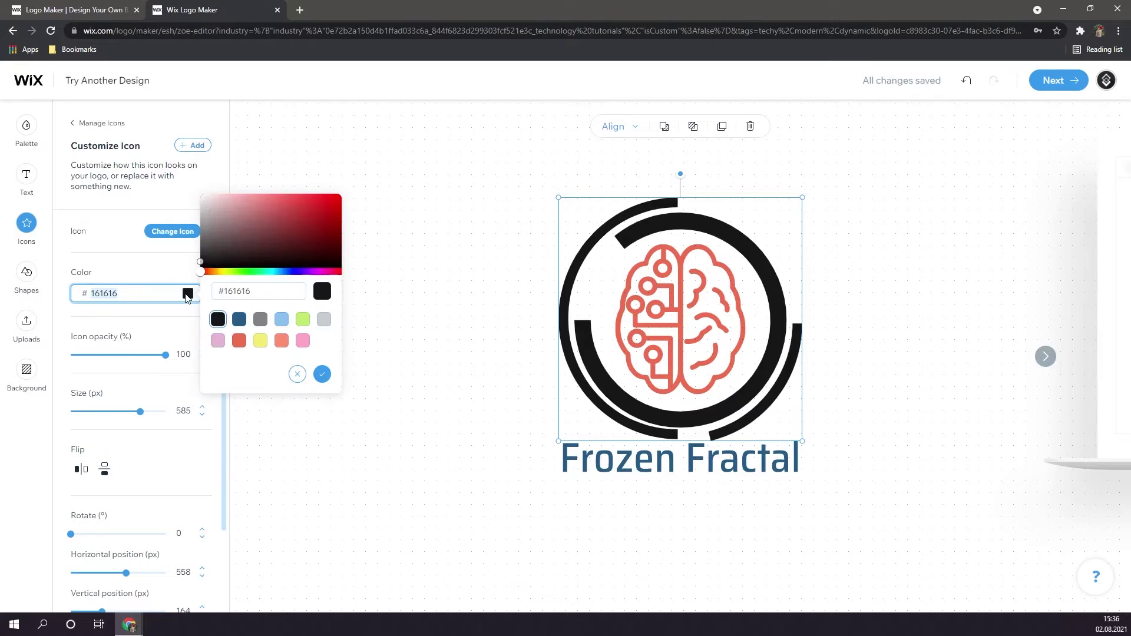
pyautogui.click(238, 321)
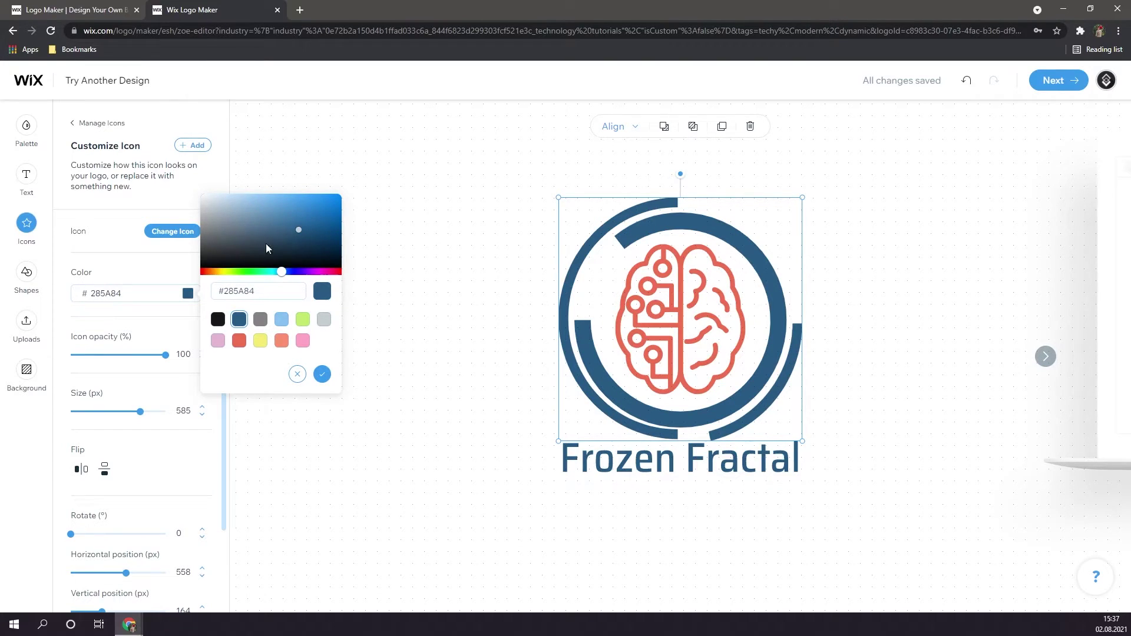
pyautogui.click(281, 342)
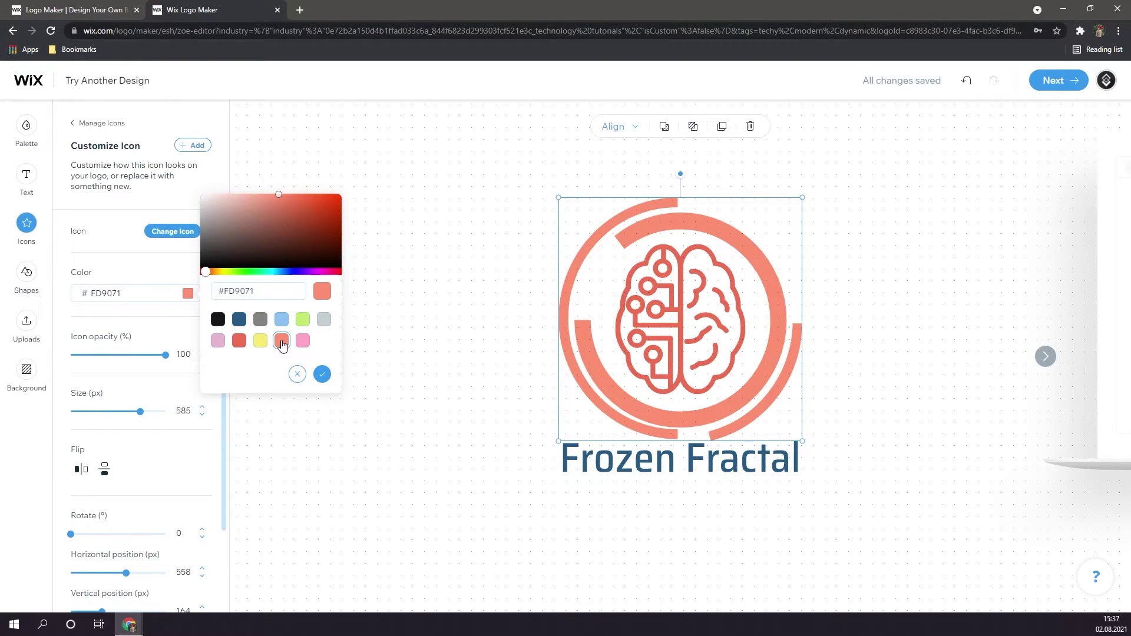
pyautogui.click(377, 328)
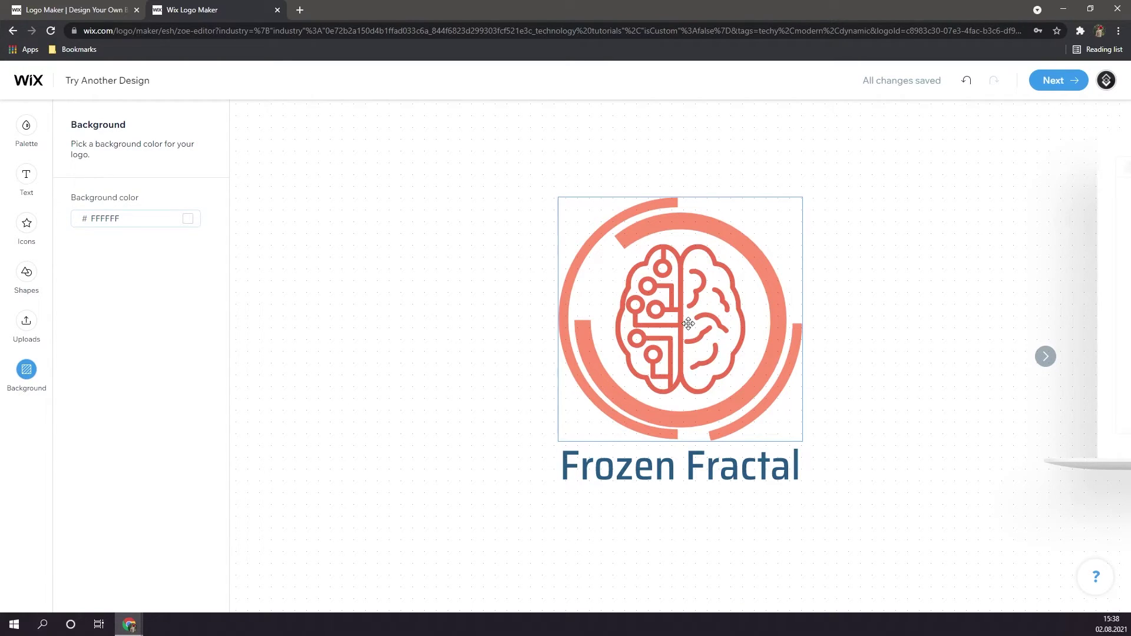
# Shift the whole logo left and place the Frozen Fractal title to the right of the ring
pyautogui.hotkey('ctrl', '-')
pyautogui.hotkey('ctrl', '-')
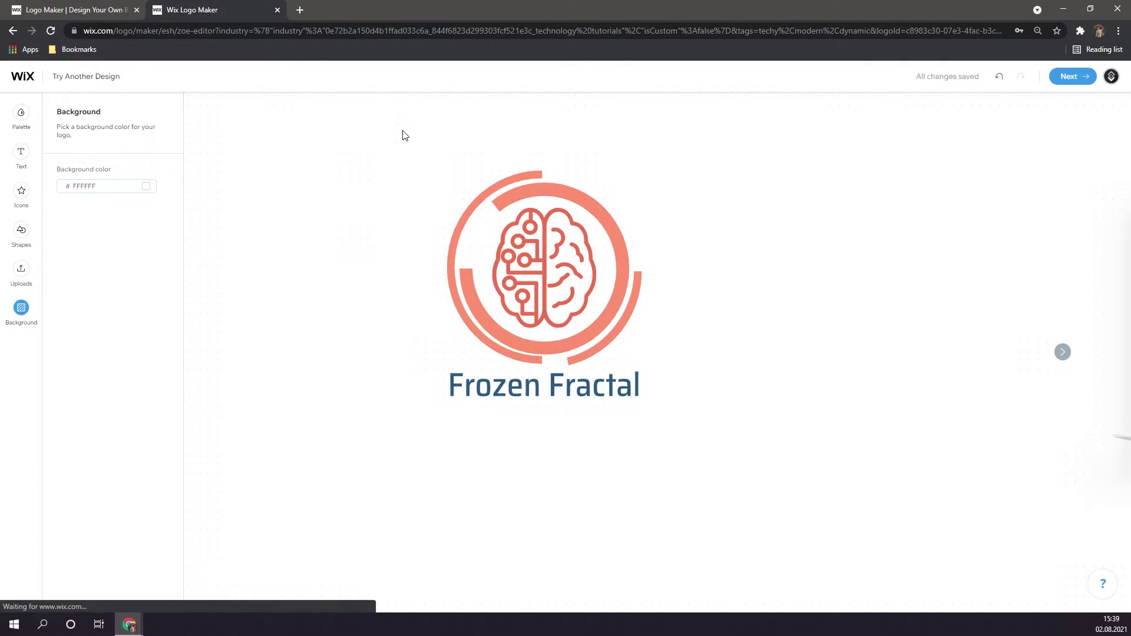
pyautogui.moveTo(405, 135); pyautogui.dragTo(740, 436)
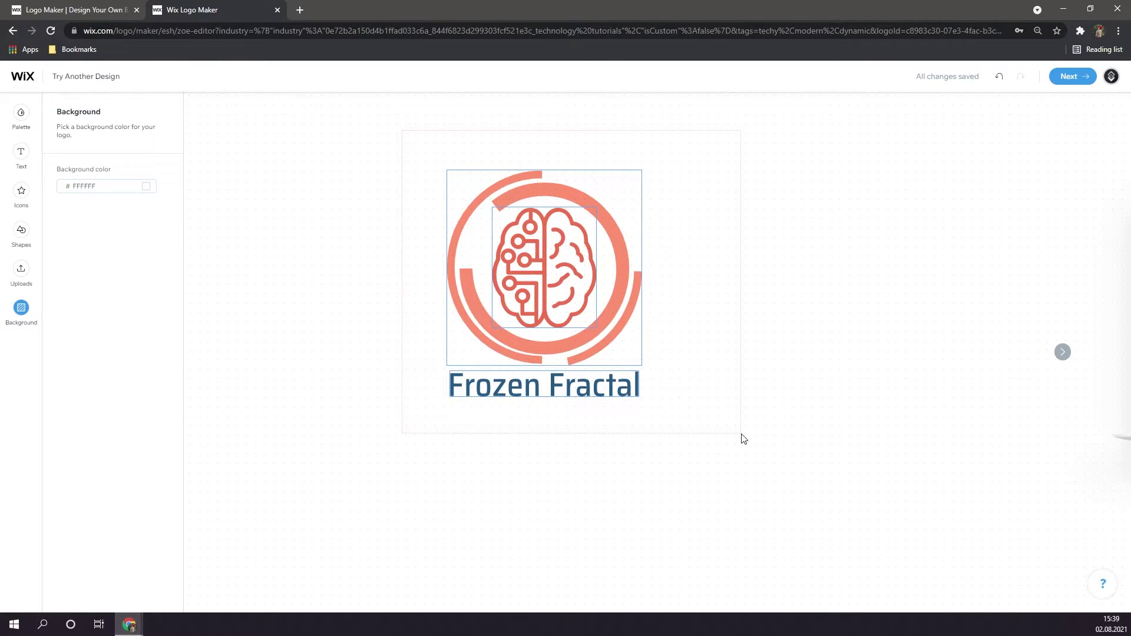
pyautogui.moveTo(743, 439); pyautogui.dragTo(743, 439)
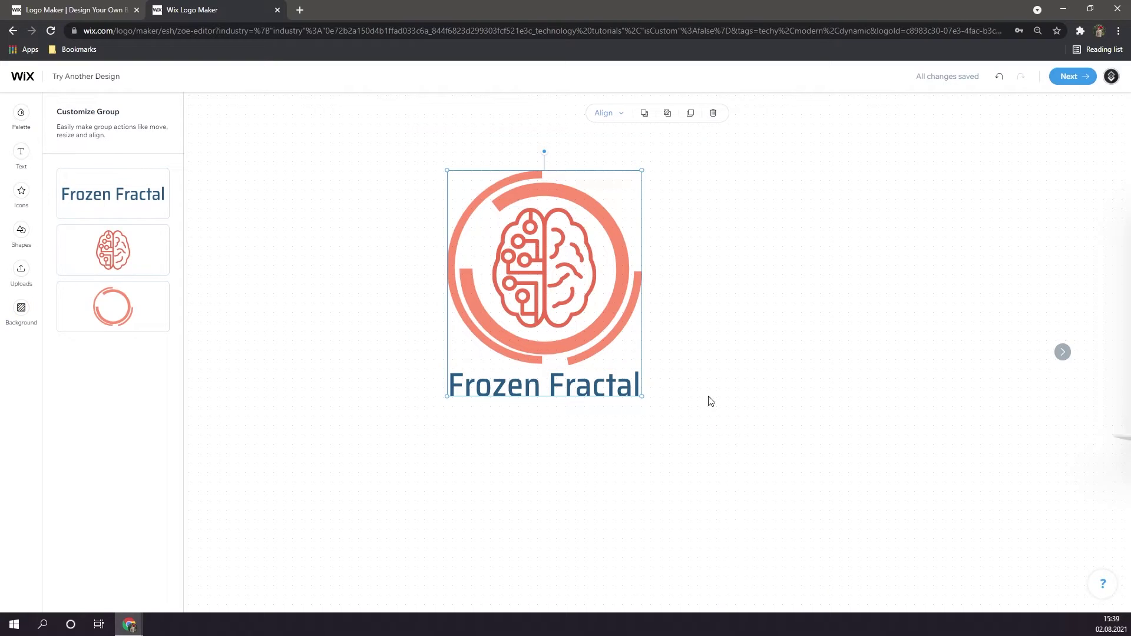
pyautogui.moveTo(534, 268); pyautogui.dragTo(355, 270)
pyautogui.click(709, 280)
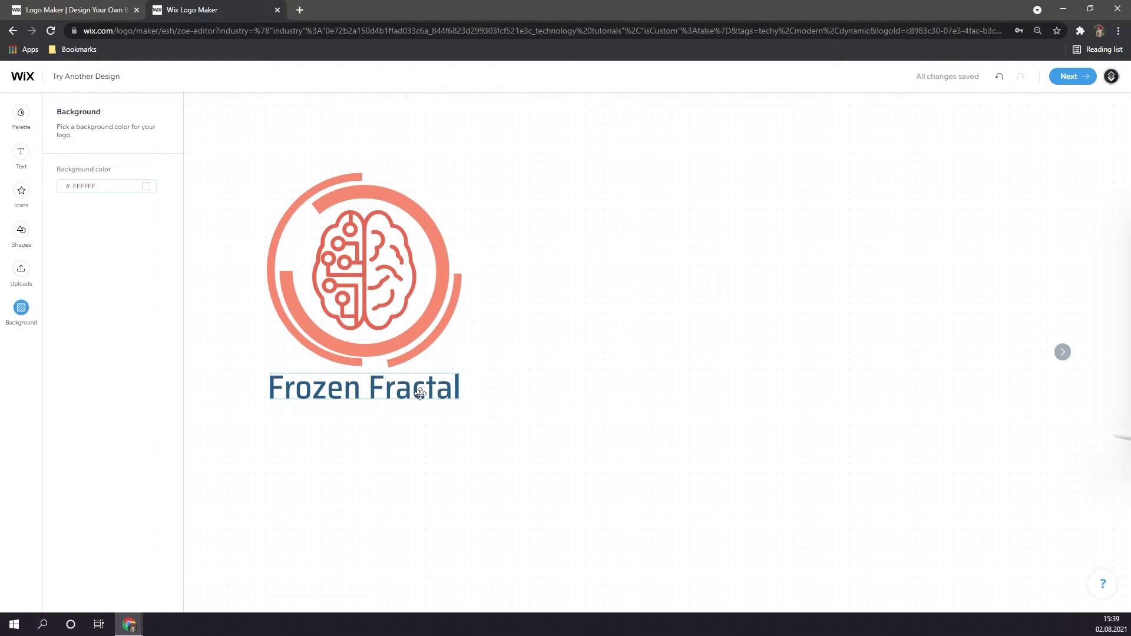
pyautogui.moveTo(420, 394); pyautogui.dragTo(595, 262)
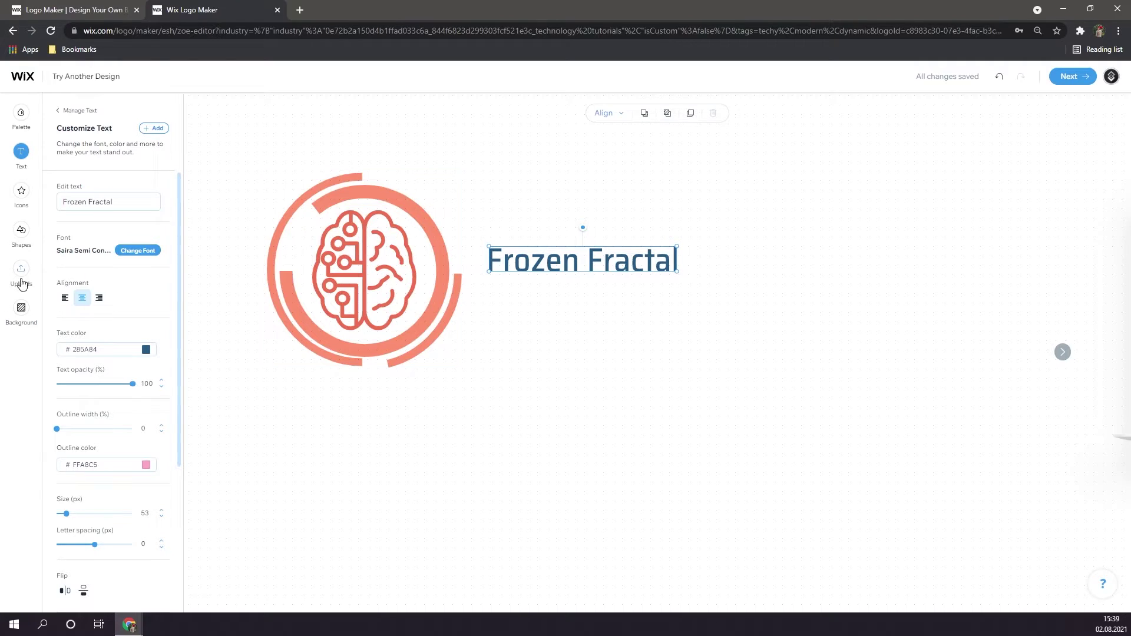
# Left-align Frozen Fractal, break it onto two lines, and enlarge the text to about 295 px
pyautogui.click(66, 299)
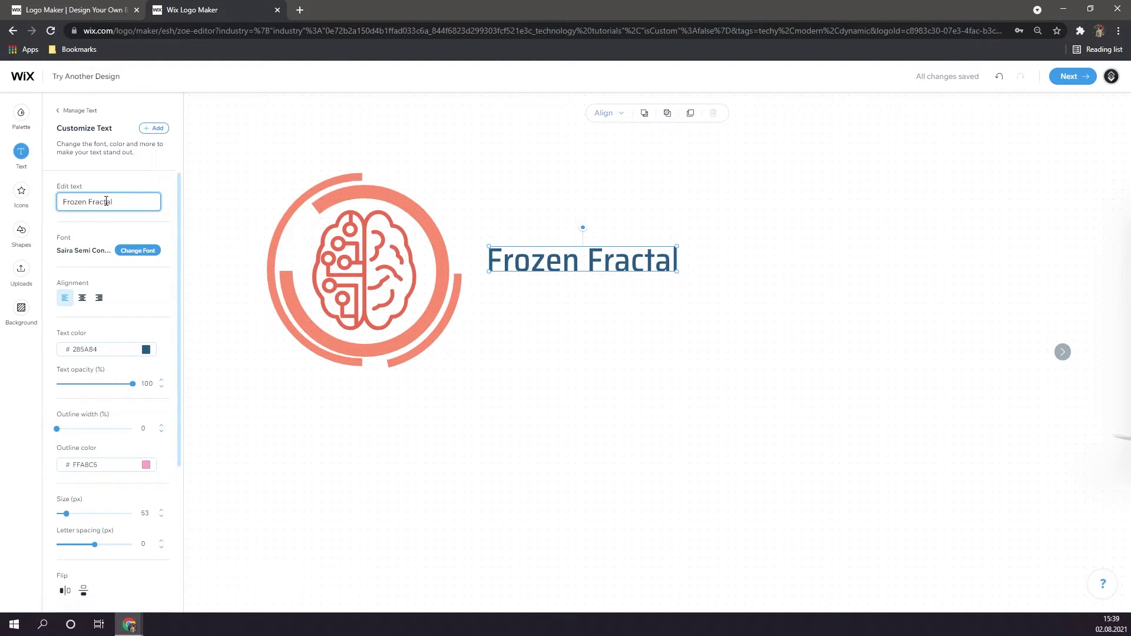
pyautogui.press('Return')
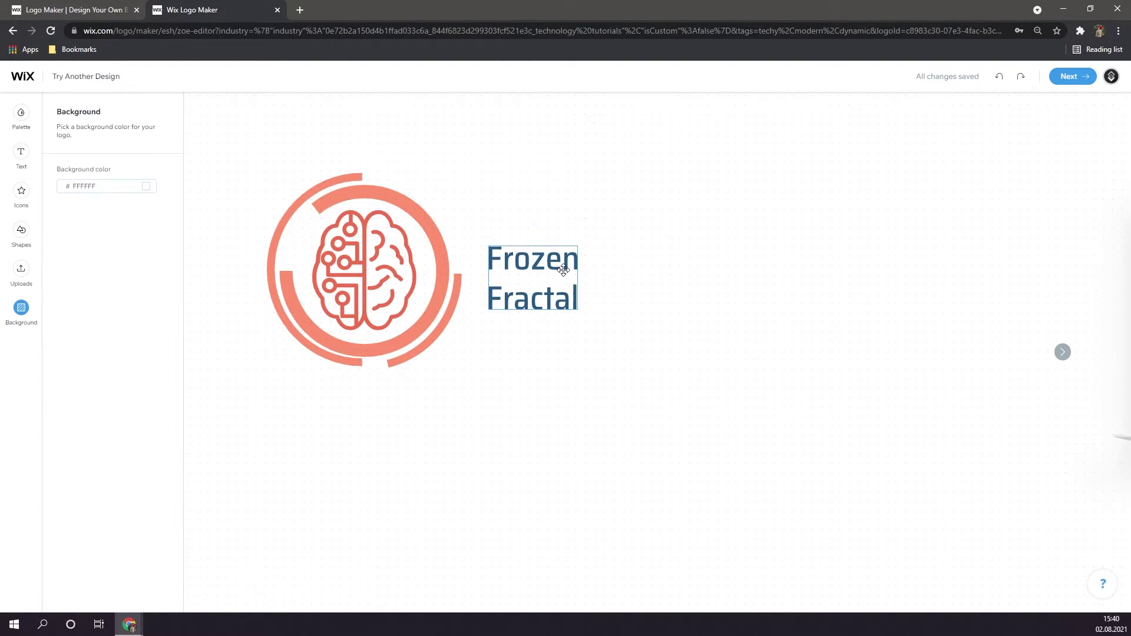
pyautogui.click(574, 254)
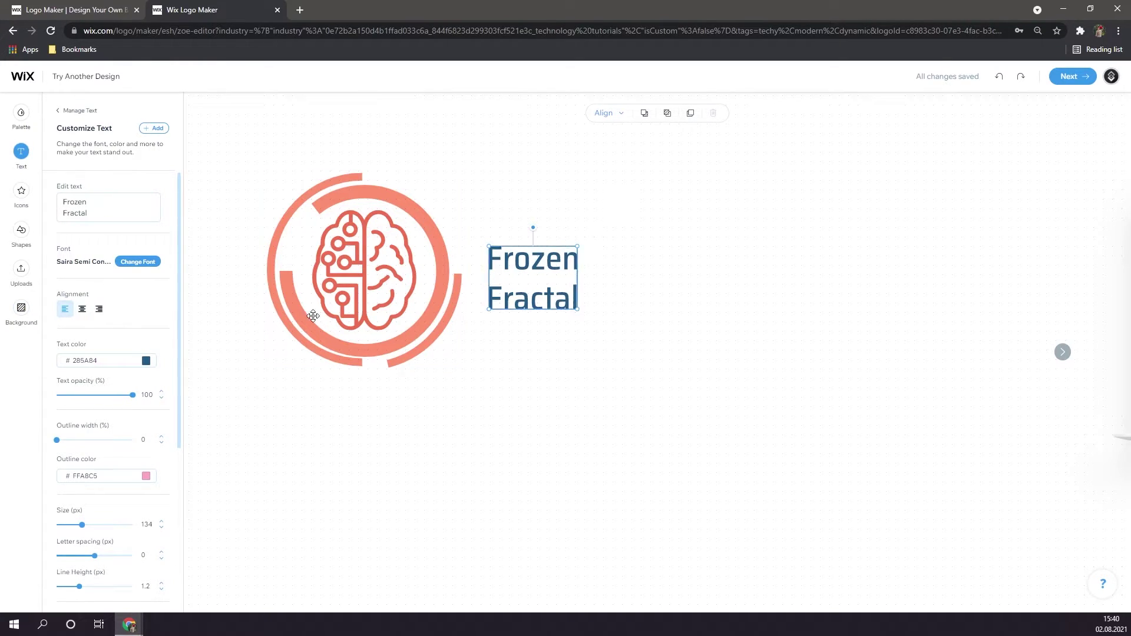
pyautogui.scroll(-5, 129, 393)
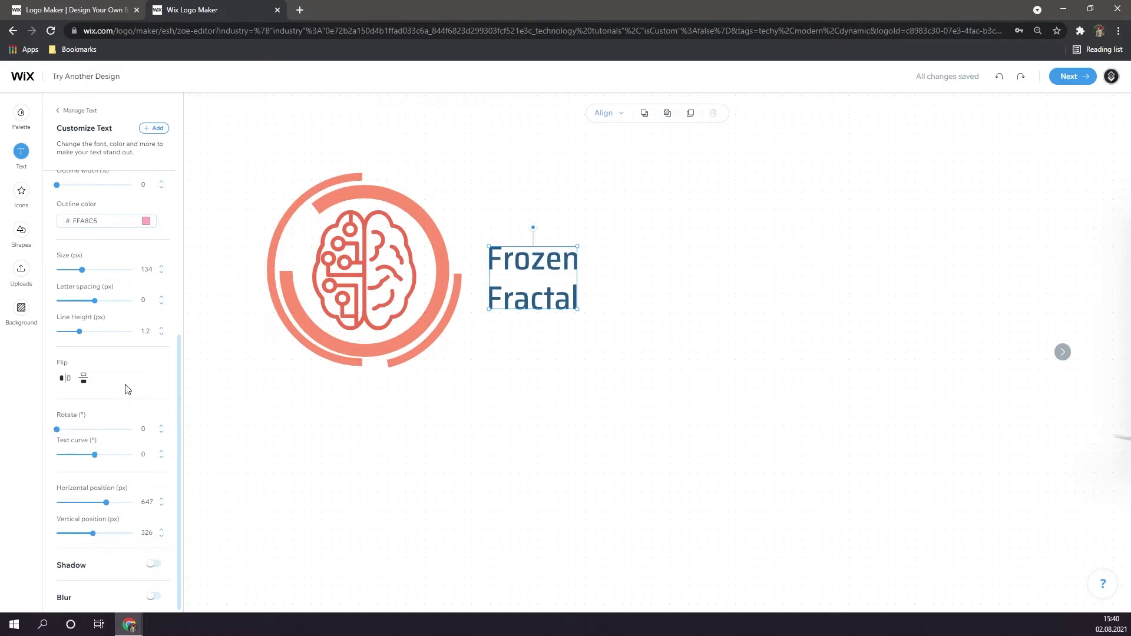
pyautogui.scroll(5, 115, 412)
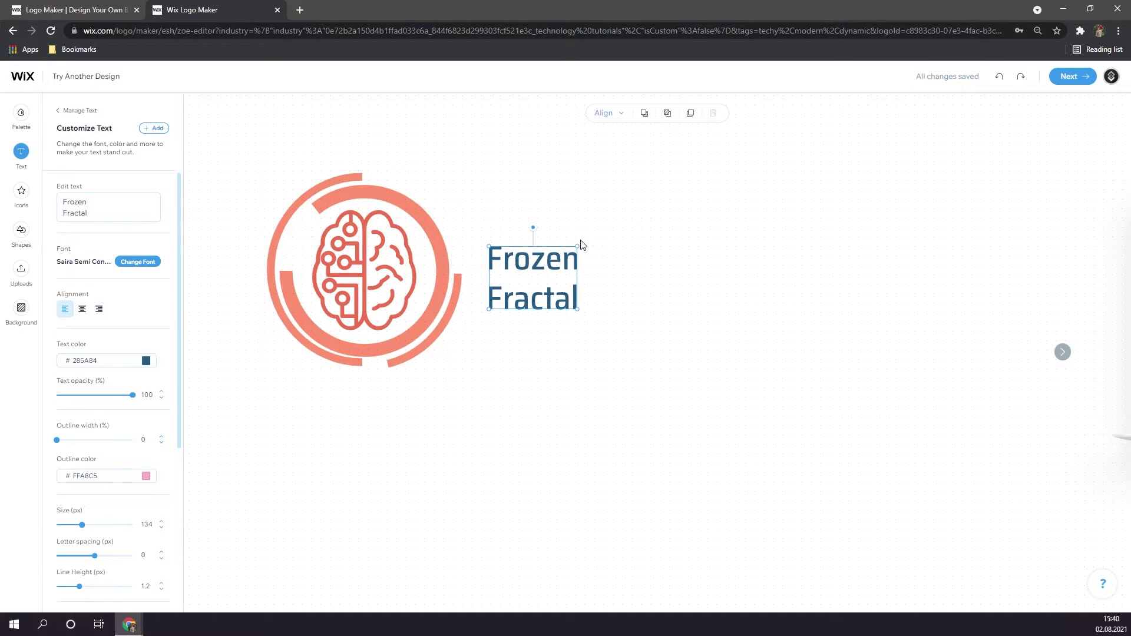
pyautogui.moveTo(576, 244); pyautogui.dragTo(683, 171)
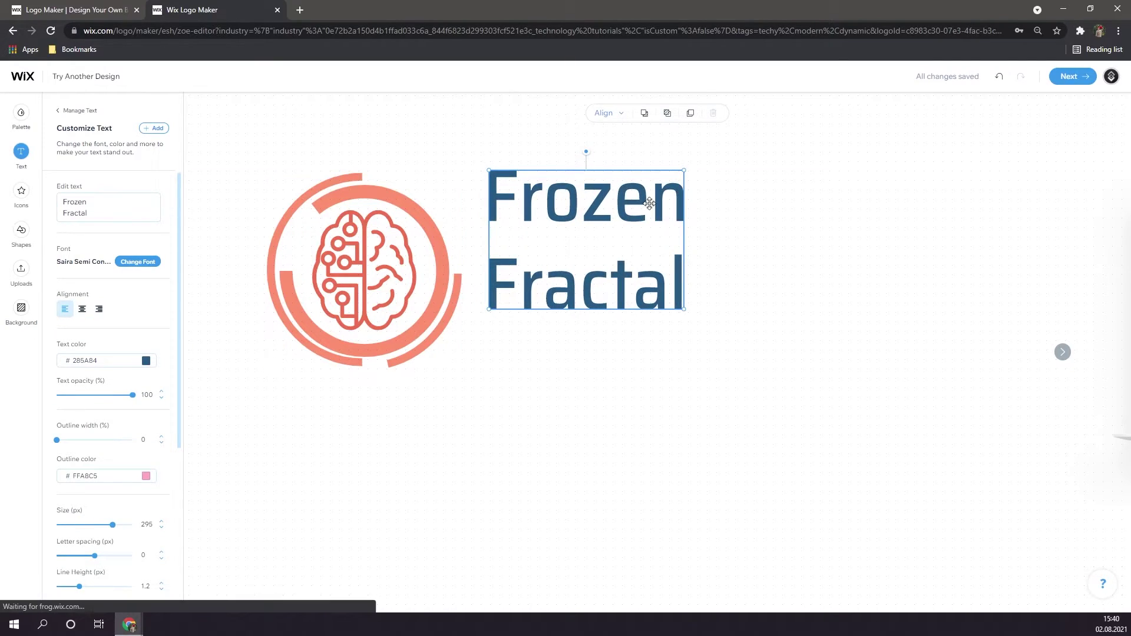
# Change the Frozen Fractal text colour from dark blue to the coral preset #EF6F53
pyautogui.click(595, 432)
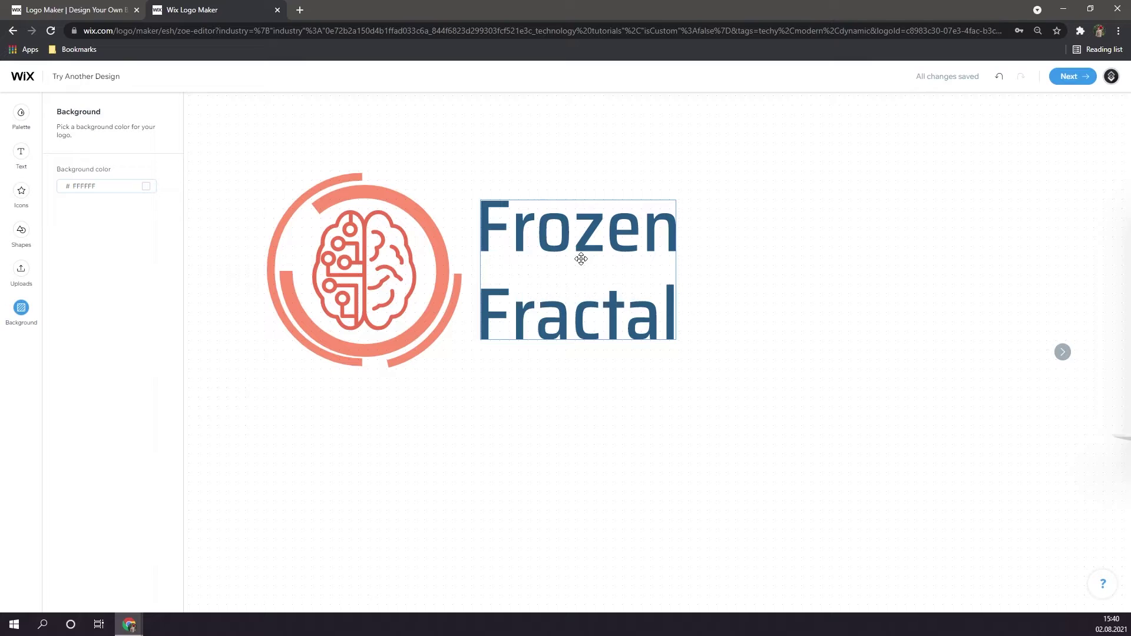
pyautogui.click(563, 310)
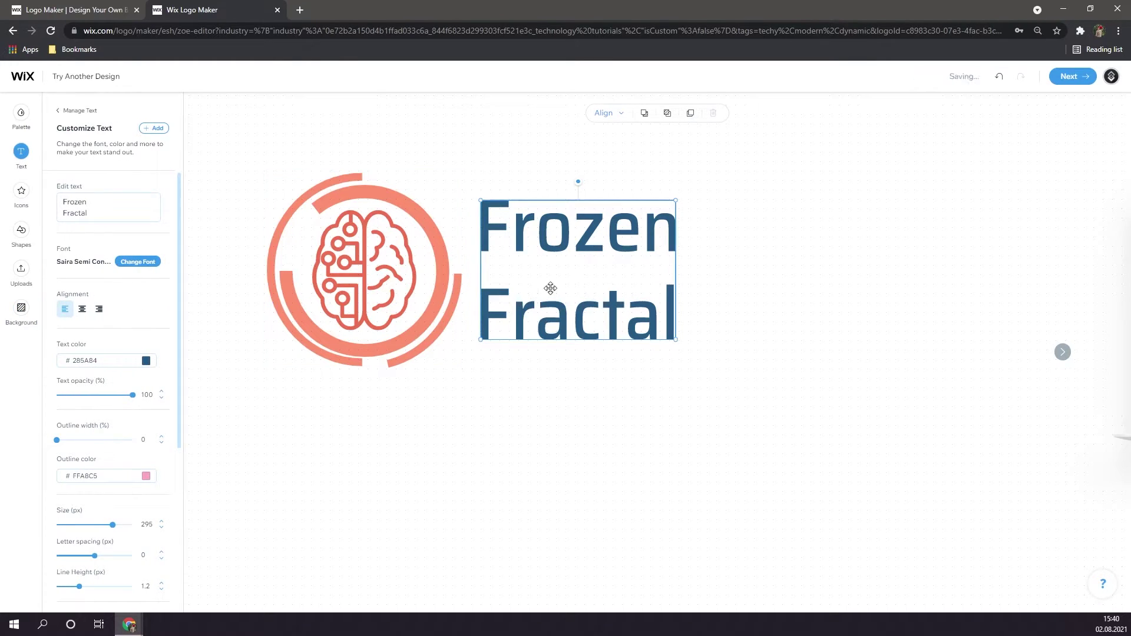
pyautogui.click(522, 471)
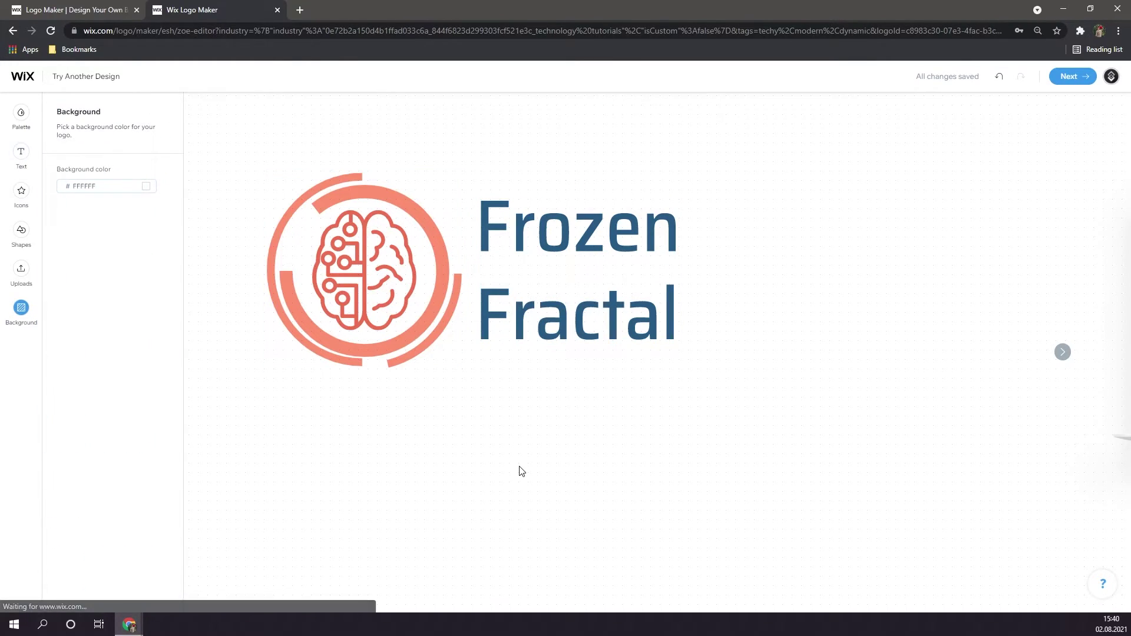
pyautogui.click(548, 326)
pyautogui.click(145, 361)
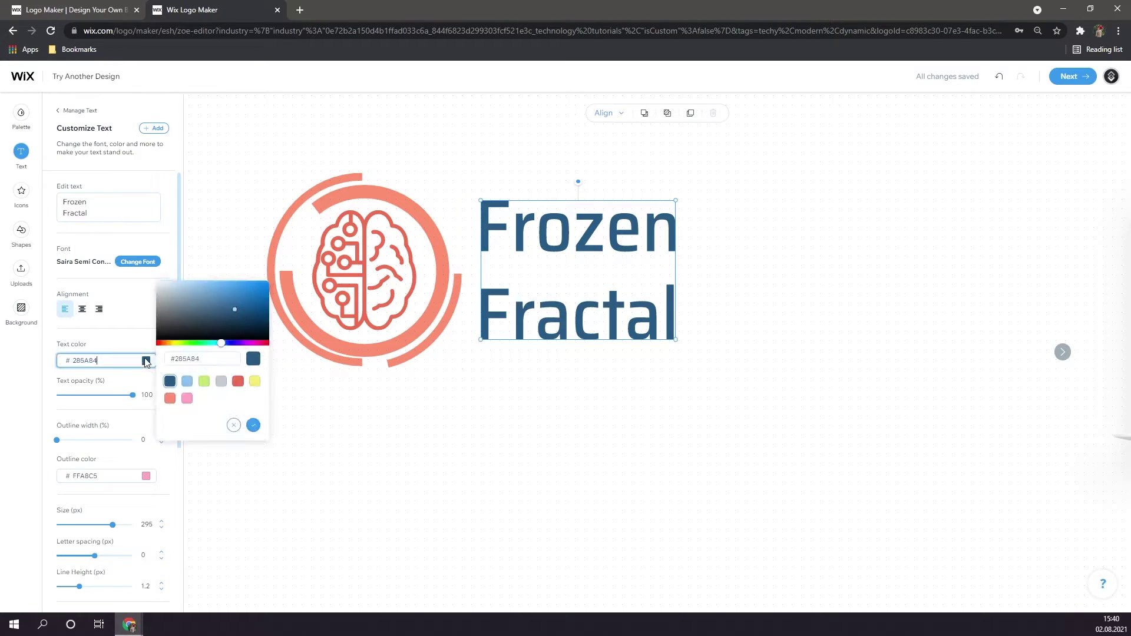
pyautogui.click(238, 382)
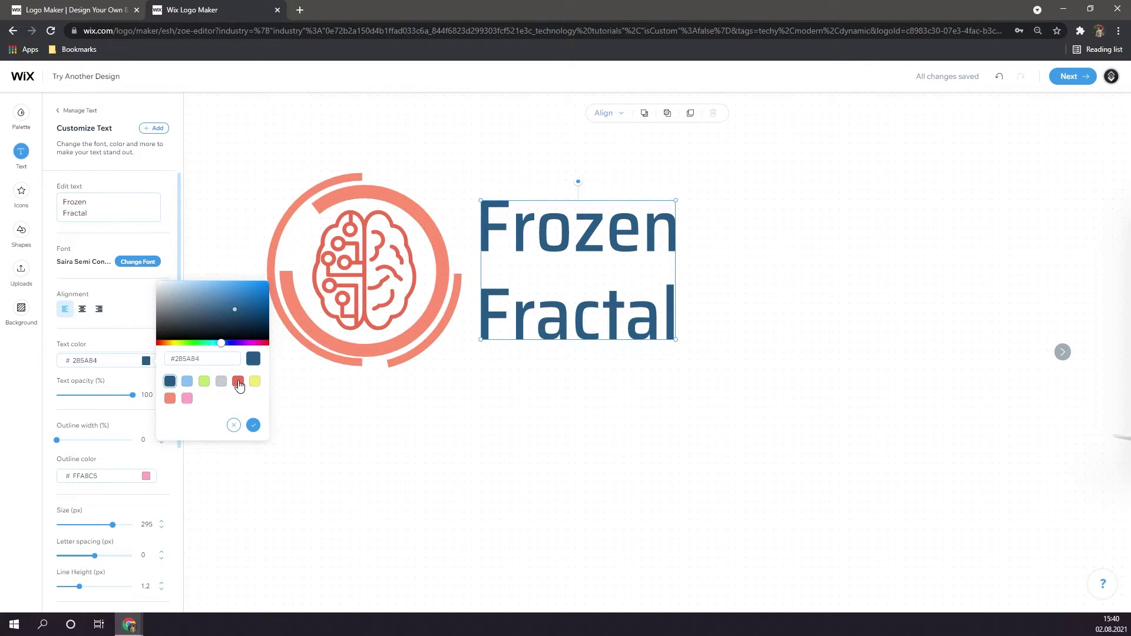
pyautogui.click(573, 435)
pyautogui.click(510, 322)
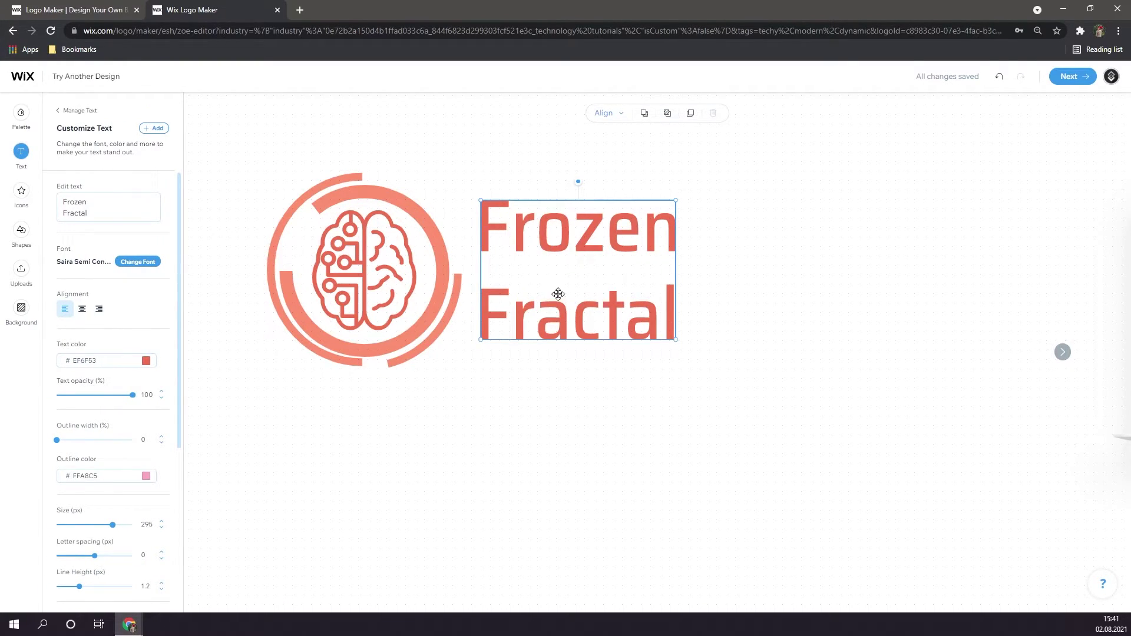
# Switch the title to a lighter Saira Semi Condensed weight, trying then undoing 0.25 letter spacing
pyautogui.click(128, 265)
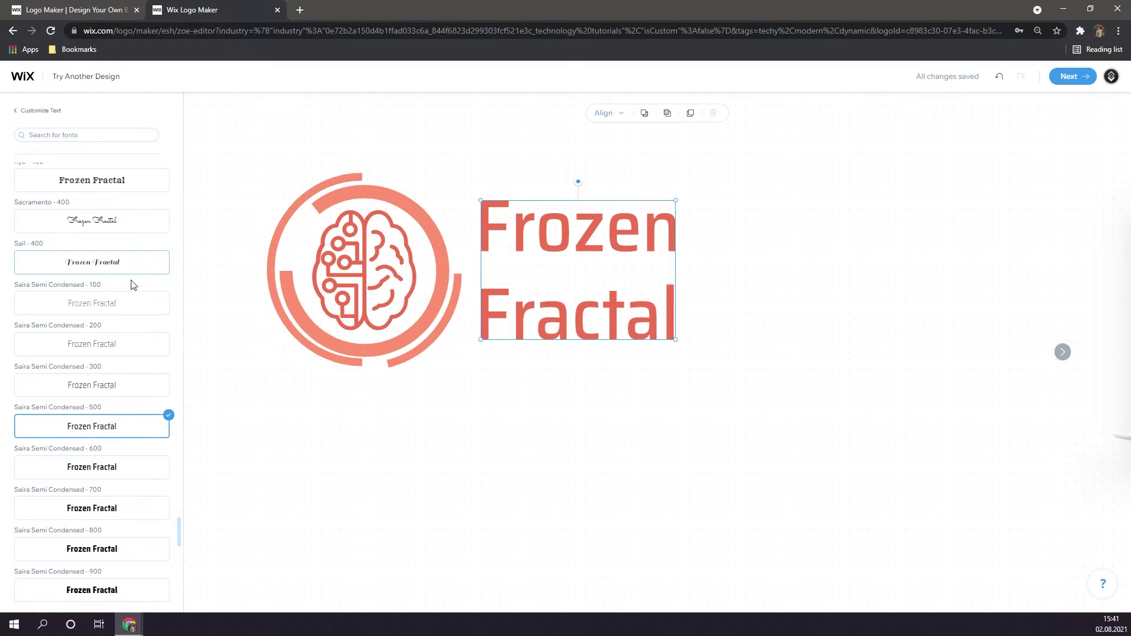
pyautogui.click(132, 263)
pyautogui.click(483, 452)
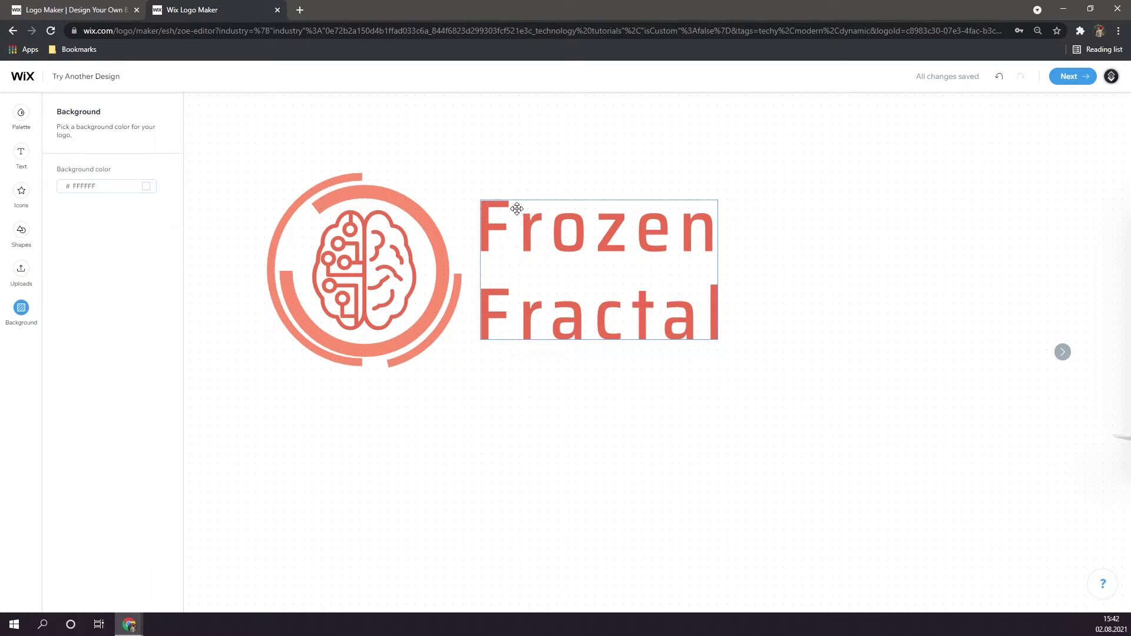
pyautogui.click(582, 252)
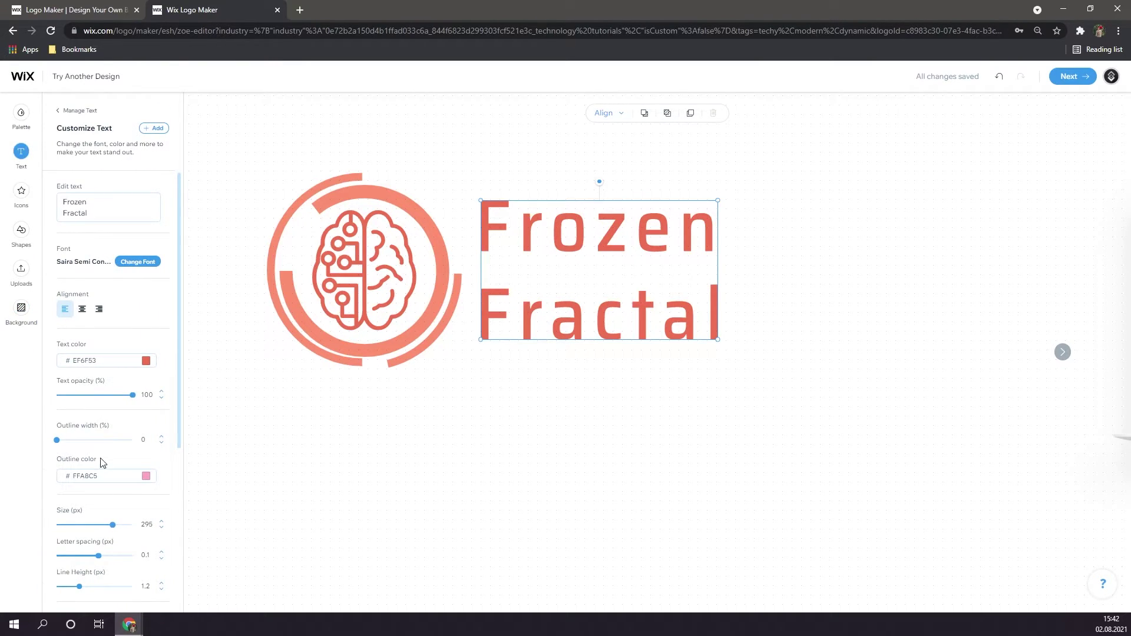
pyautogui.scroll(-1, 101, 463)
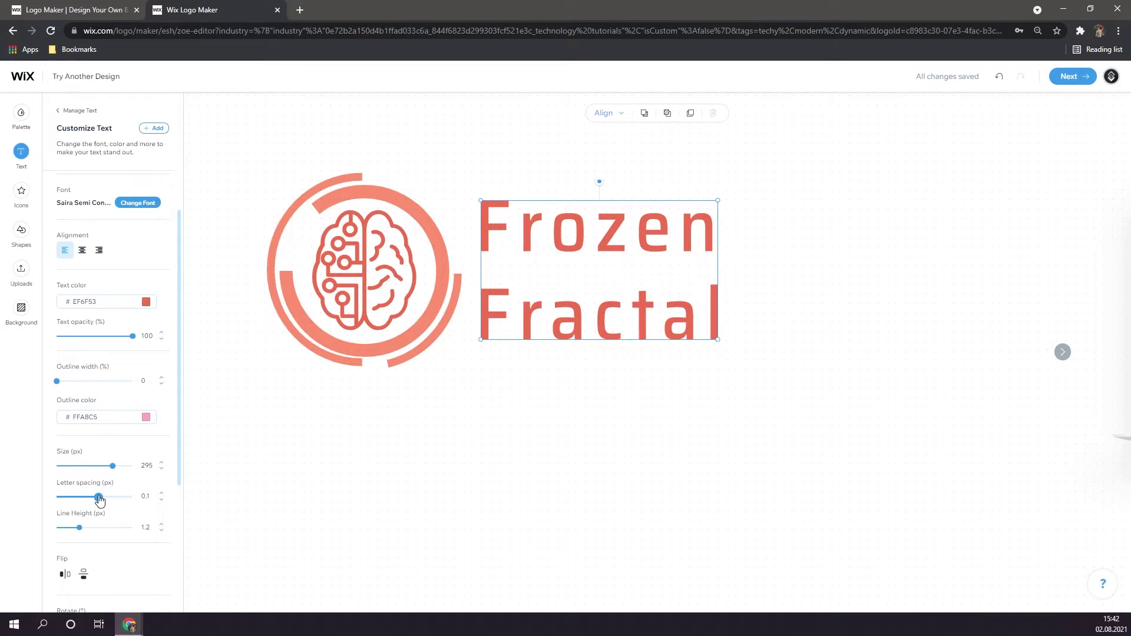
pyautogui.moveTo(99, 499); pyautogui.dragTo(105, 500)
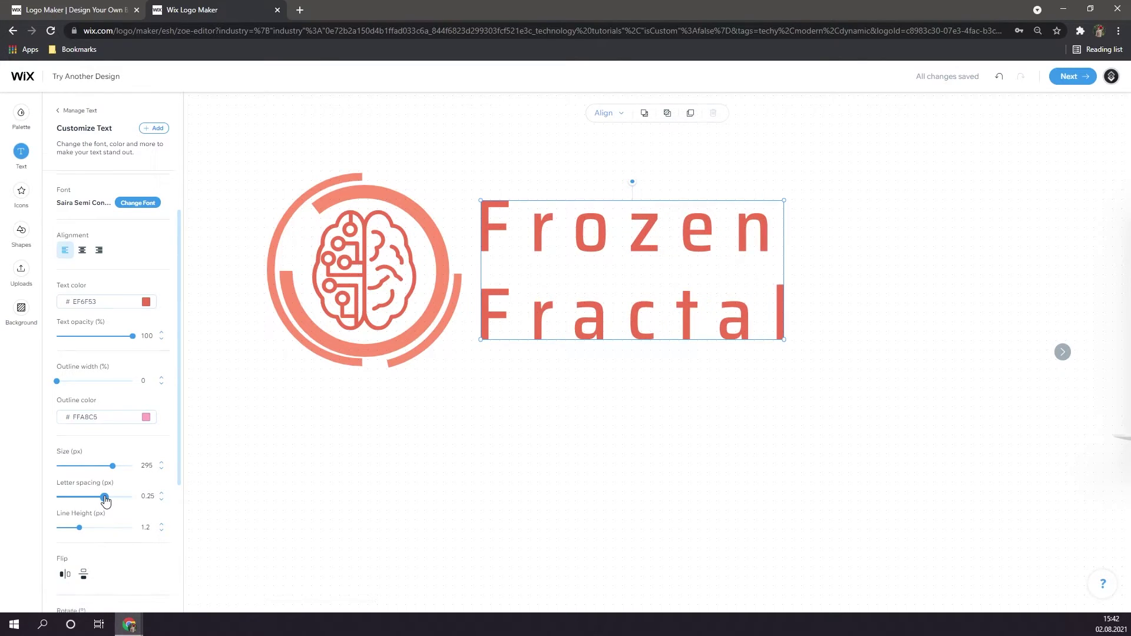
pyautogui.hotkey('ctrl', 'z')
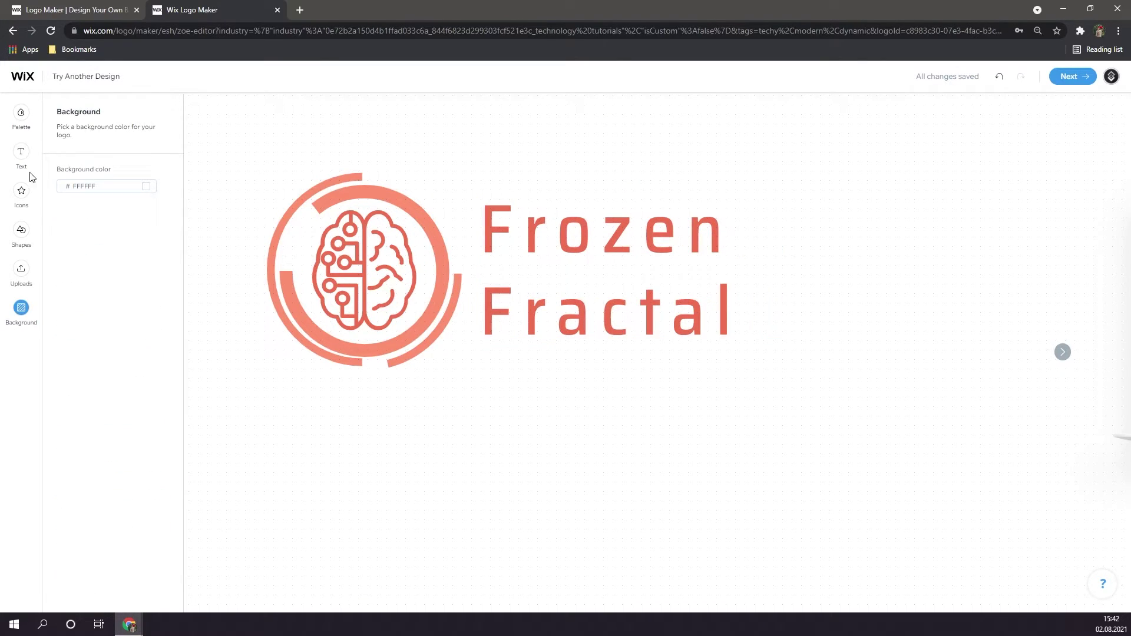
# Add a square shape to the logo, discarding the circle shape created first
pyautogui.click(22, 233)
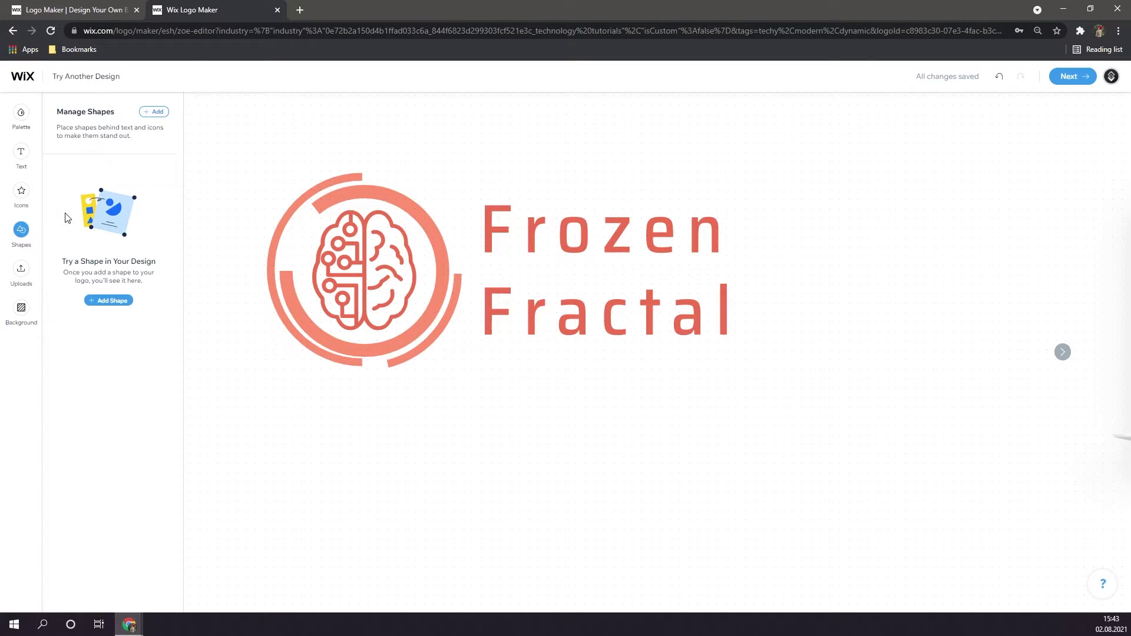
pyautogui.click(114, 300)
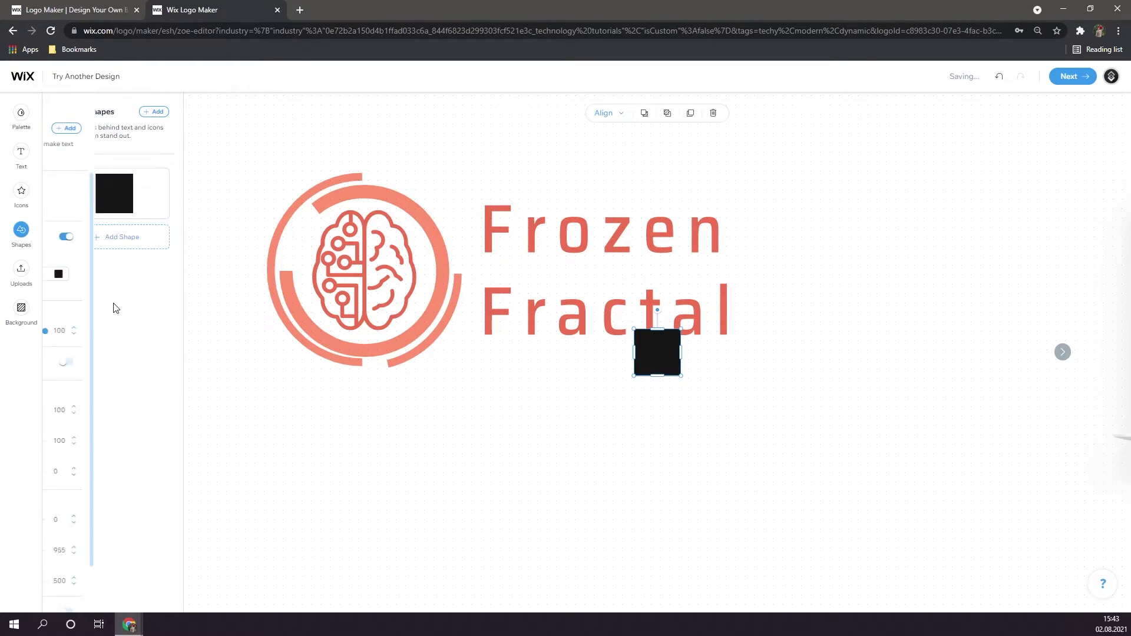
pyautogui.click(82, 201)
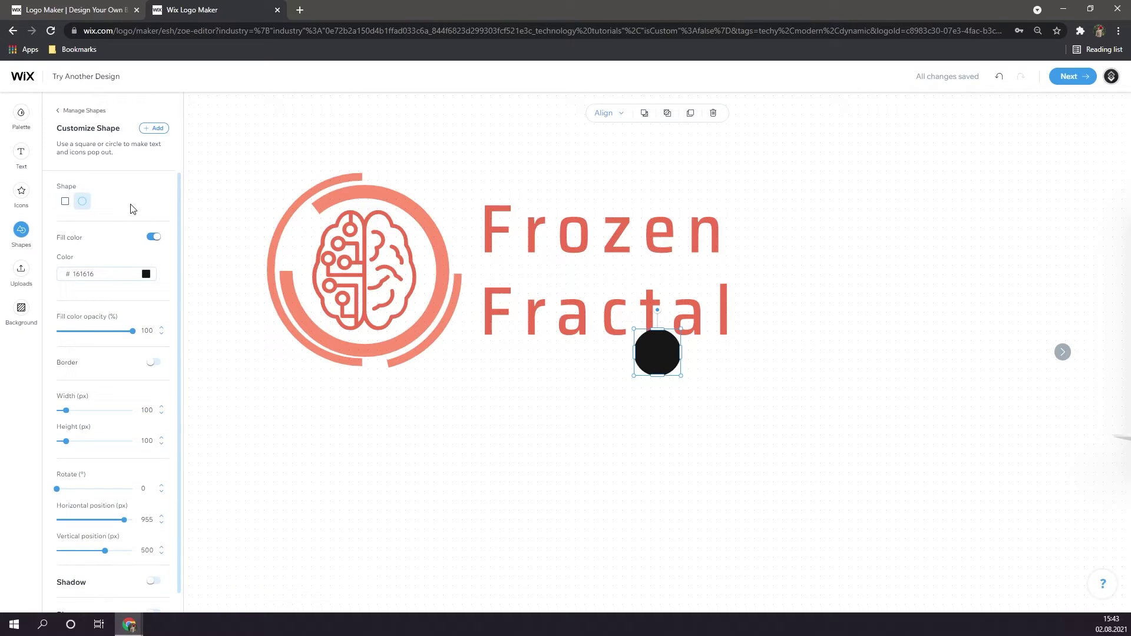
pyautogui.click(85, 203)
pyautogui.press('Delete')
pyautogui.click(109, 305)
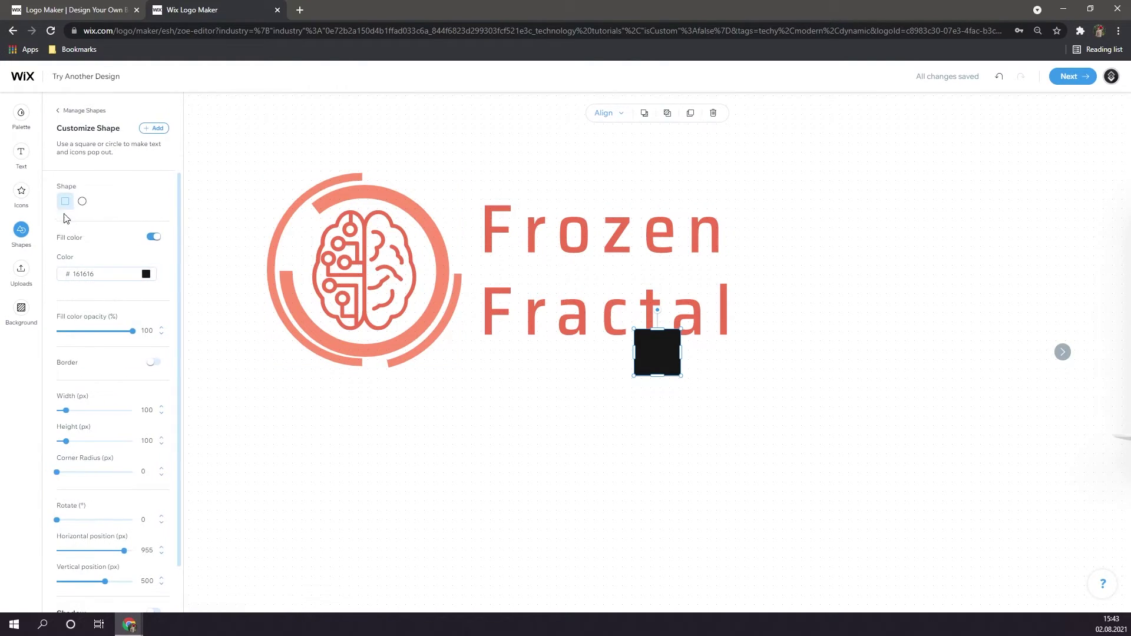
# Stretch the square into a 21×372 vertical bar and place it between the ring and title
pyautogui.moveTo(543, 242); pyautogui.dragTo(549, 242)
pyautogui.moveTo(659, 356); pyautogui.dragTo(452, 221)
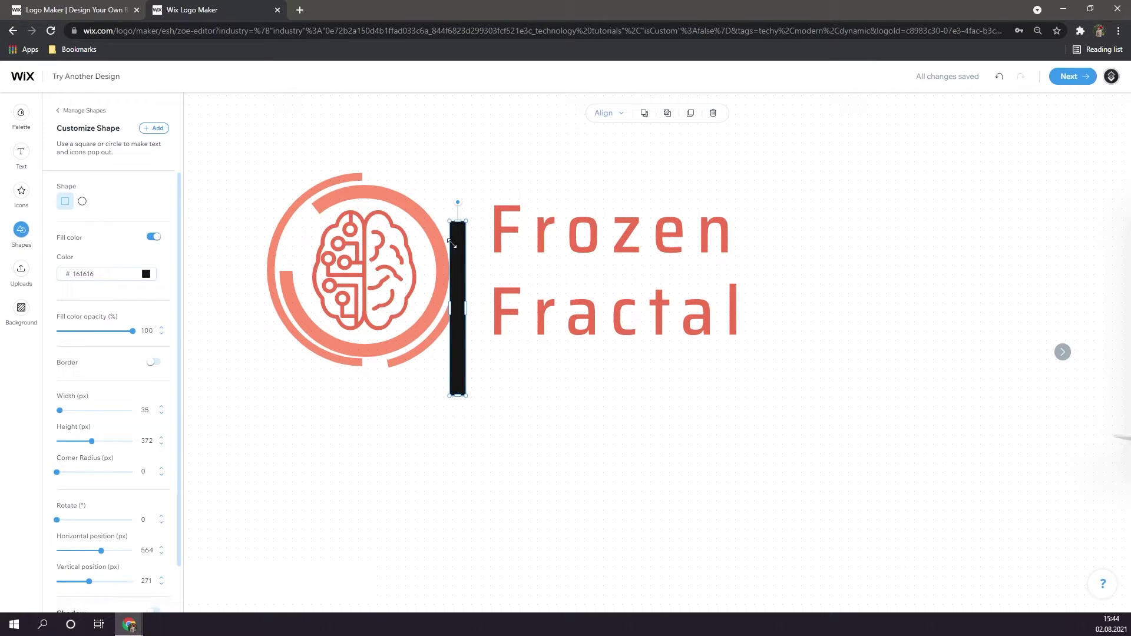
pyautogui.moveTo(457, 346); pyautogui.dragTo(478, 312)
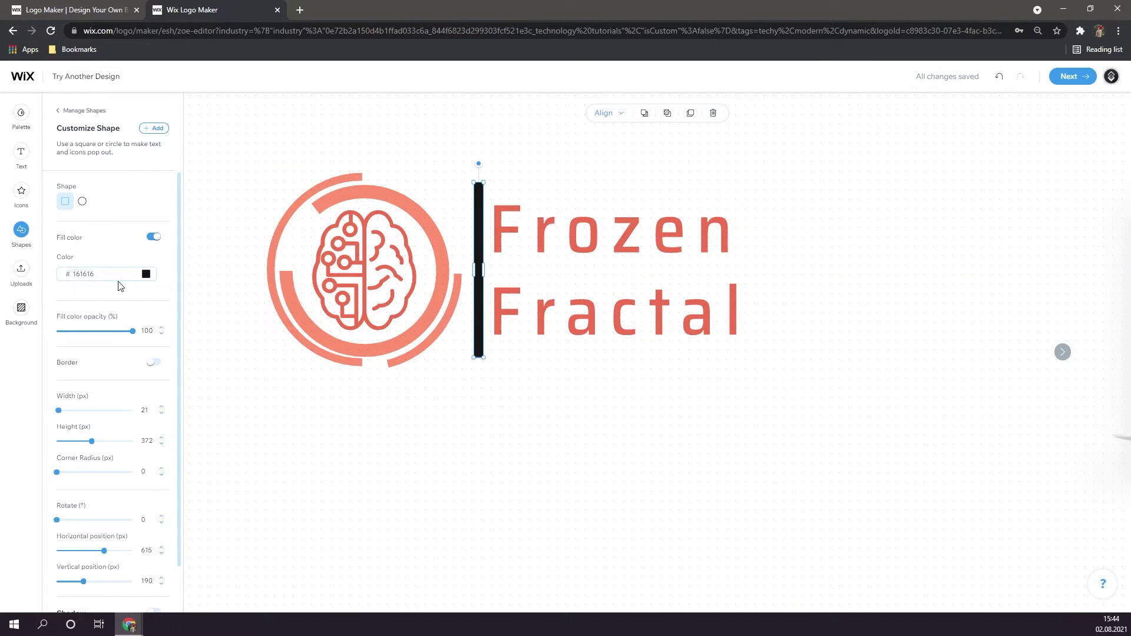
pyautogui.click(145, 273)
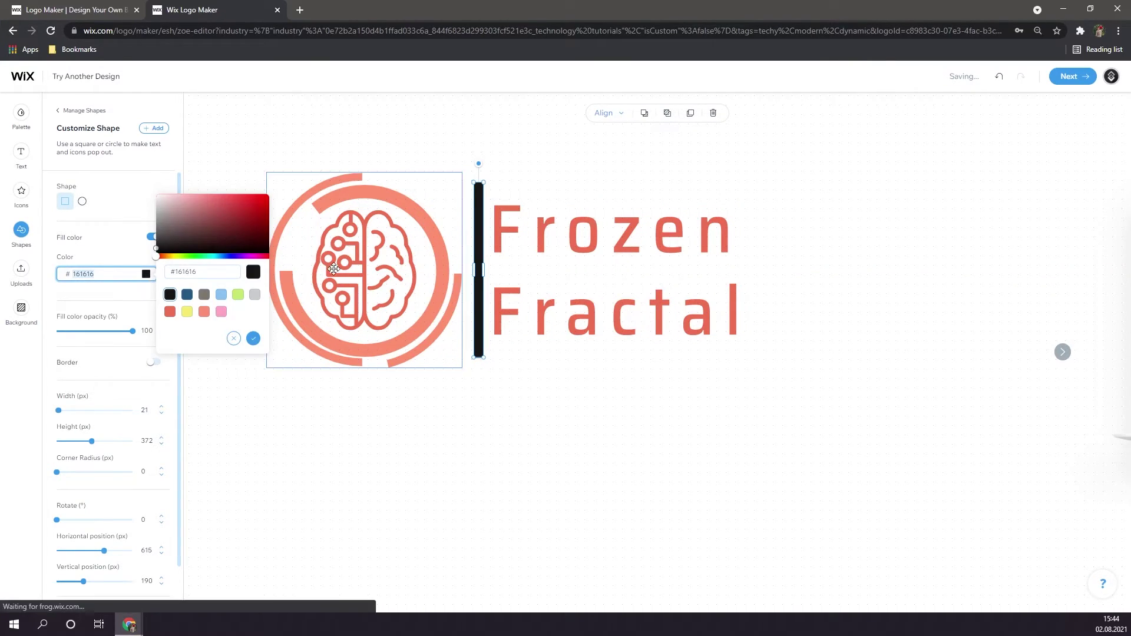
# Make the divider bar coral, then view the Upload Media options without adding an image
pyautogui.click(205, 313)
pyautogui.click(219, 344)
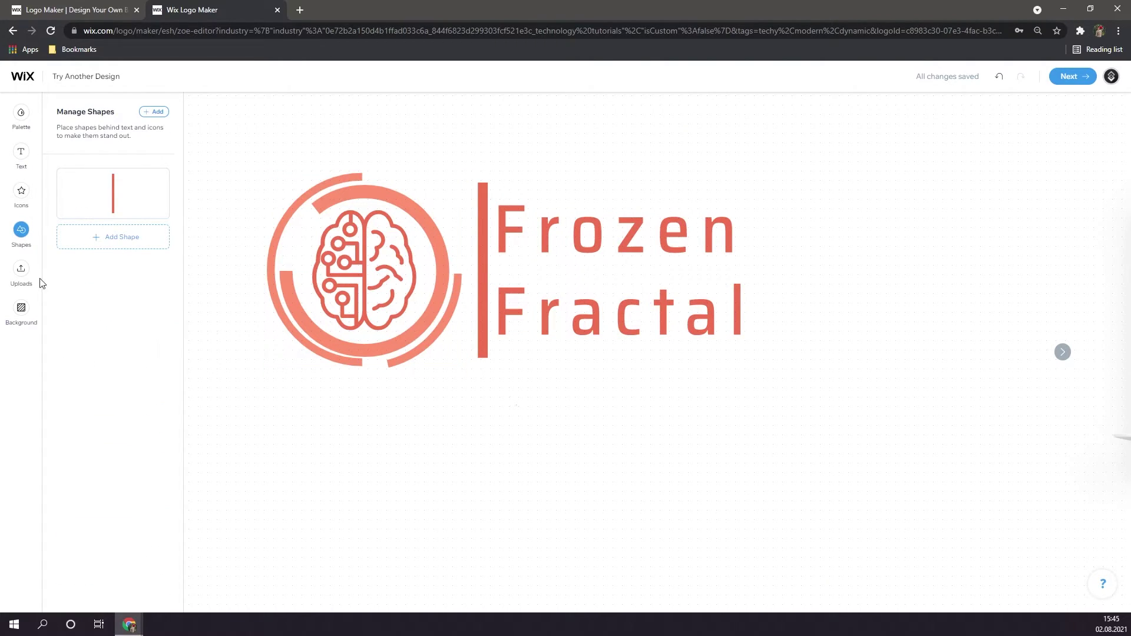
pyautogui.click(23, 270)
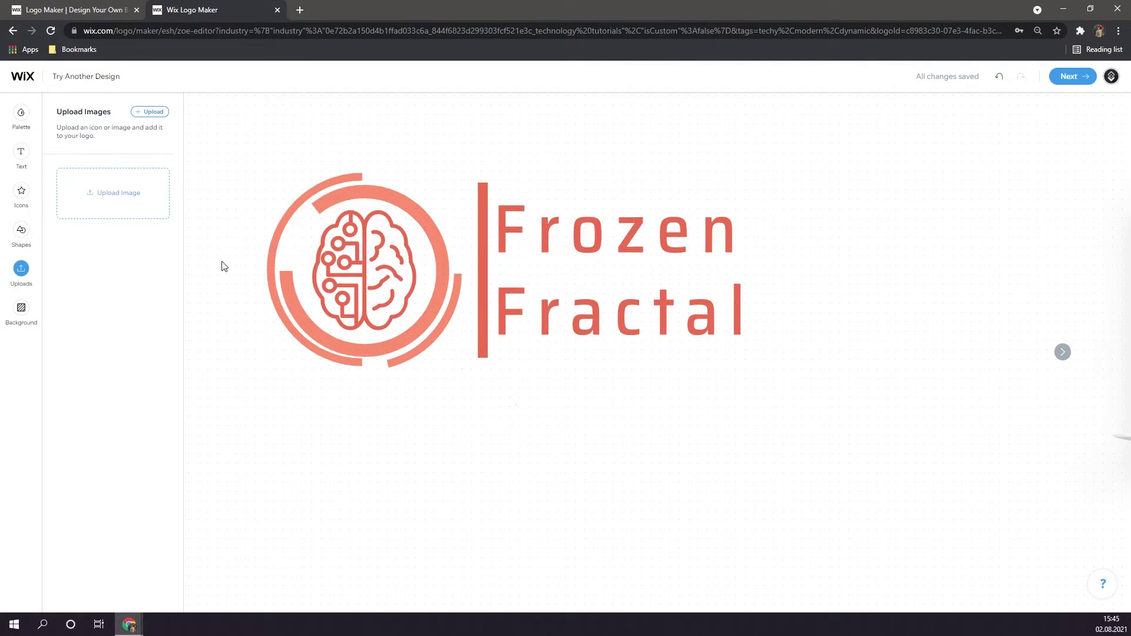
pyautogui.click(142, 204)
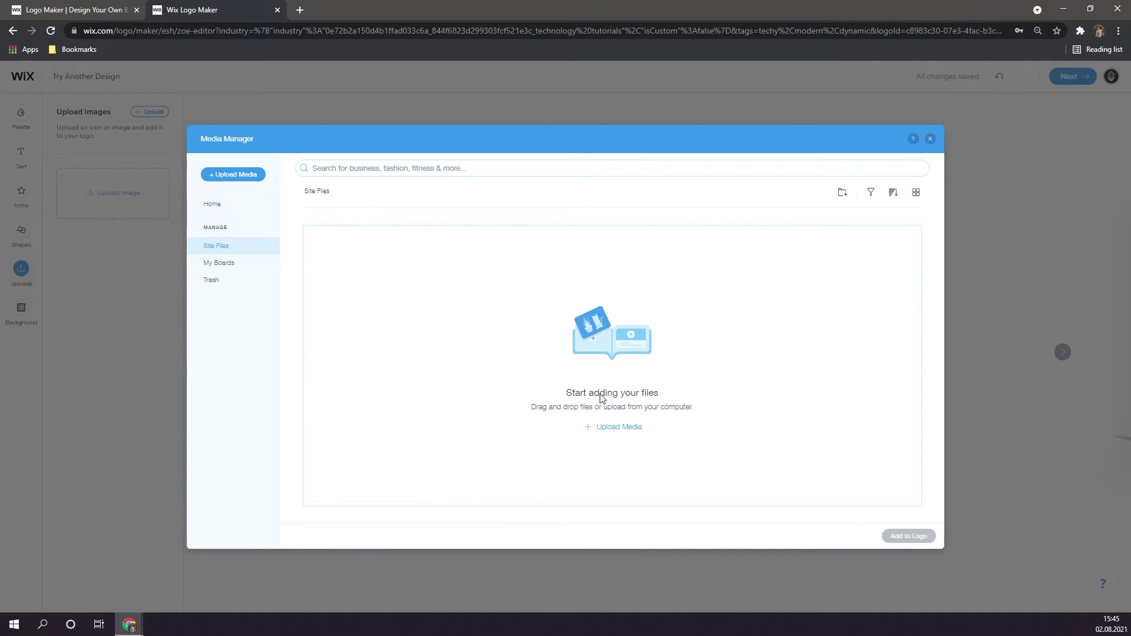
pyautogui.click(614, 436)
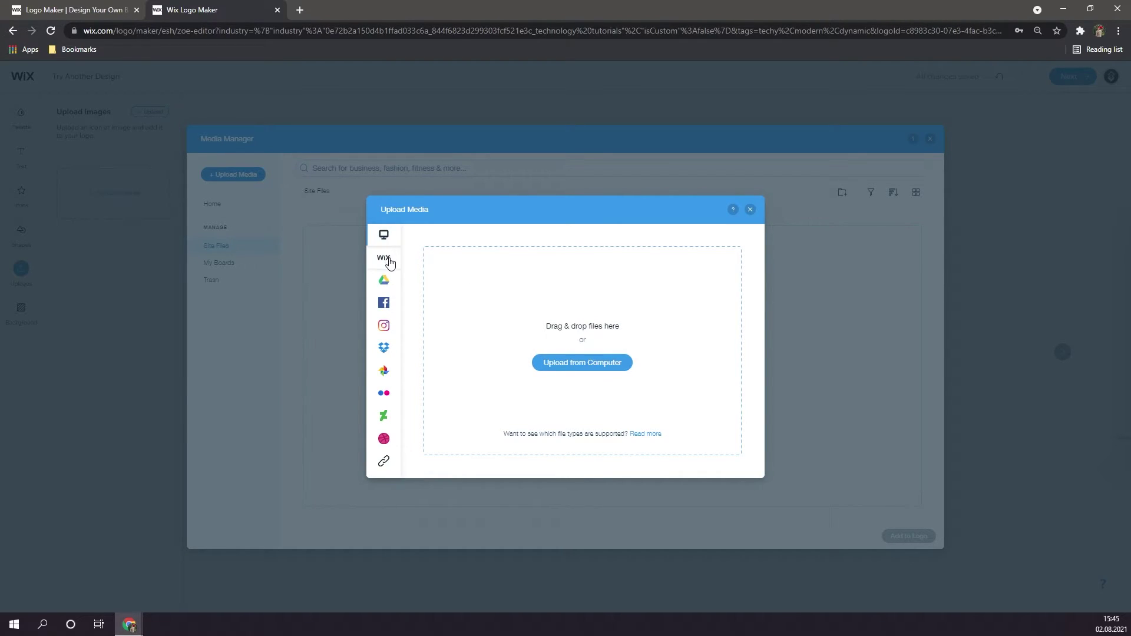
pyautogui.moveTo(388, 277)
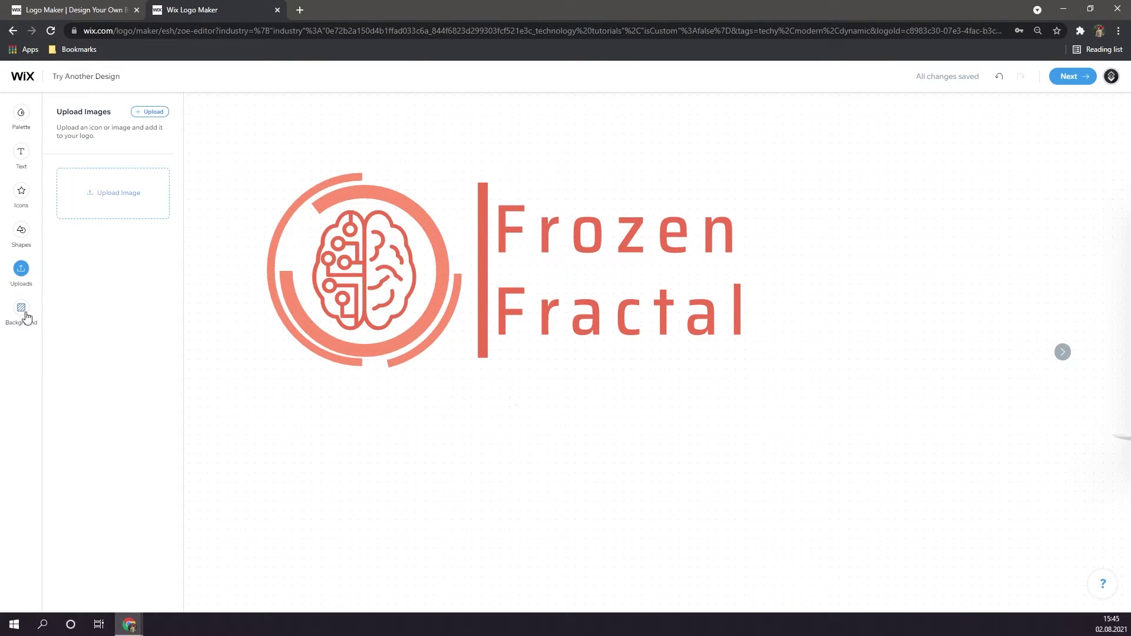
pyautogui.click(21, 308)
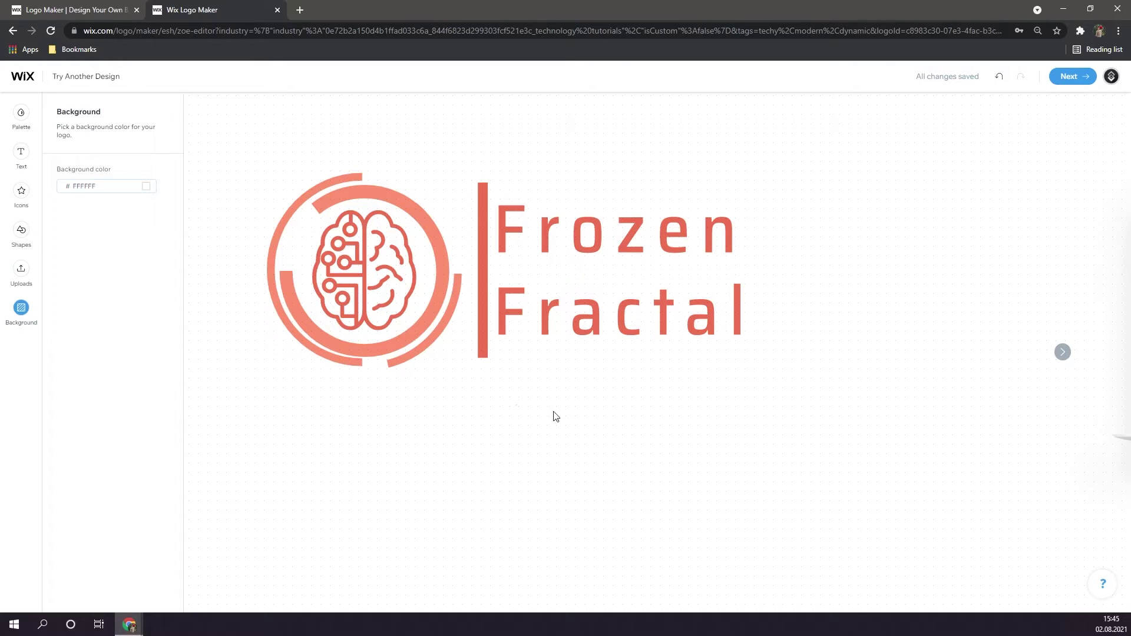
pyautogui.click(147, 186)
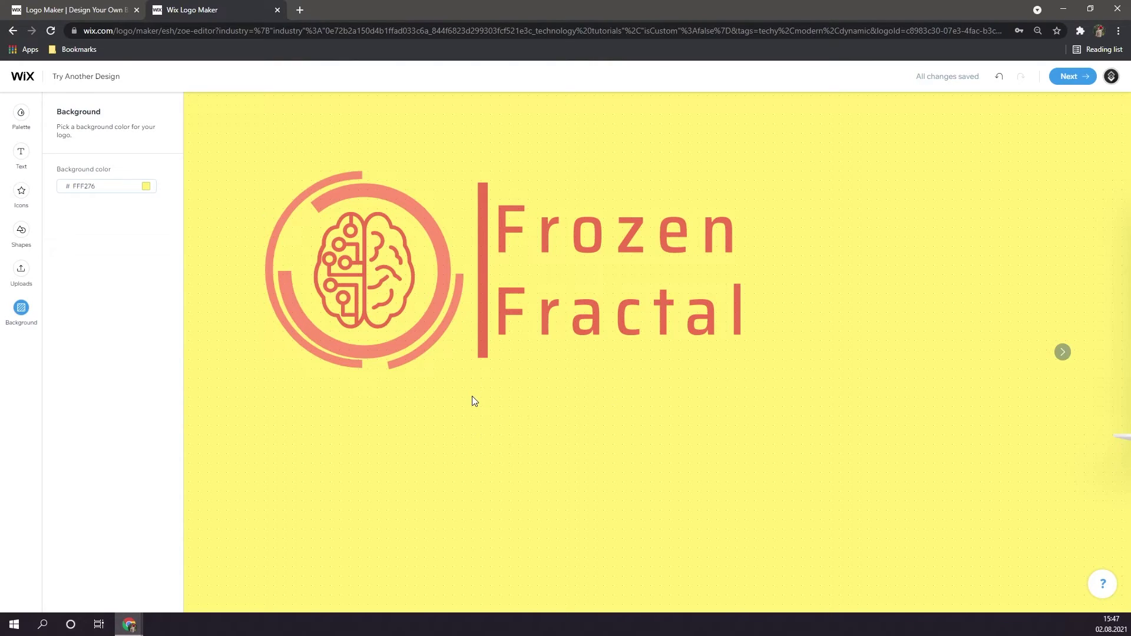
pyautogui.click(1063, 354)
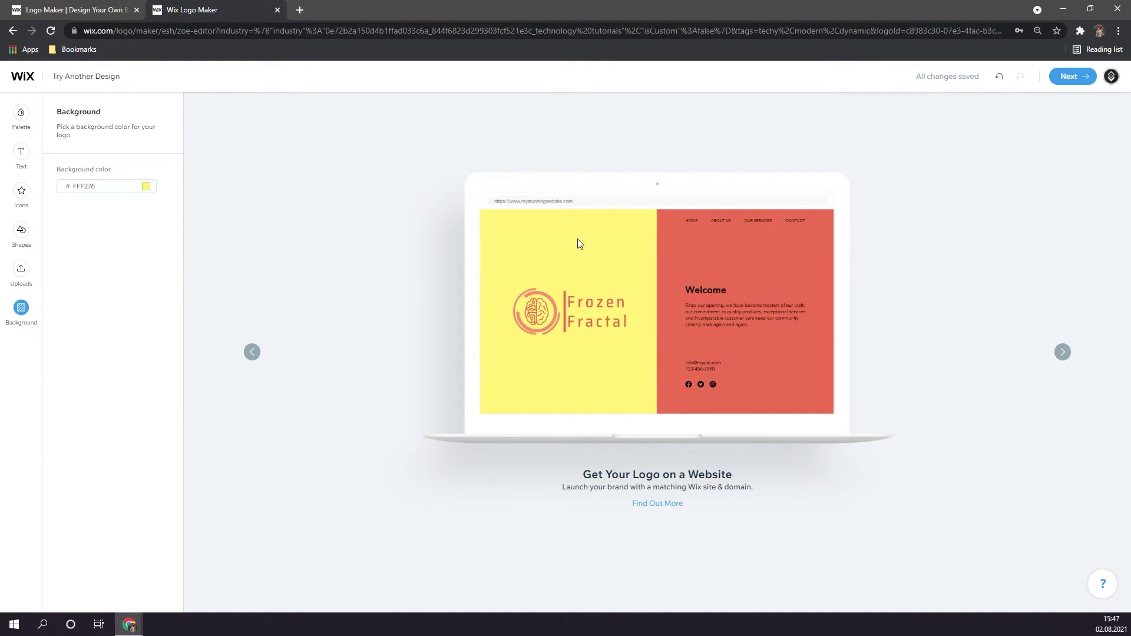
pyautogui.click(1062, 352)
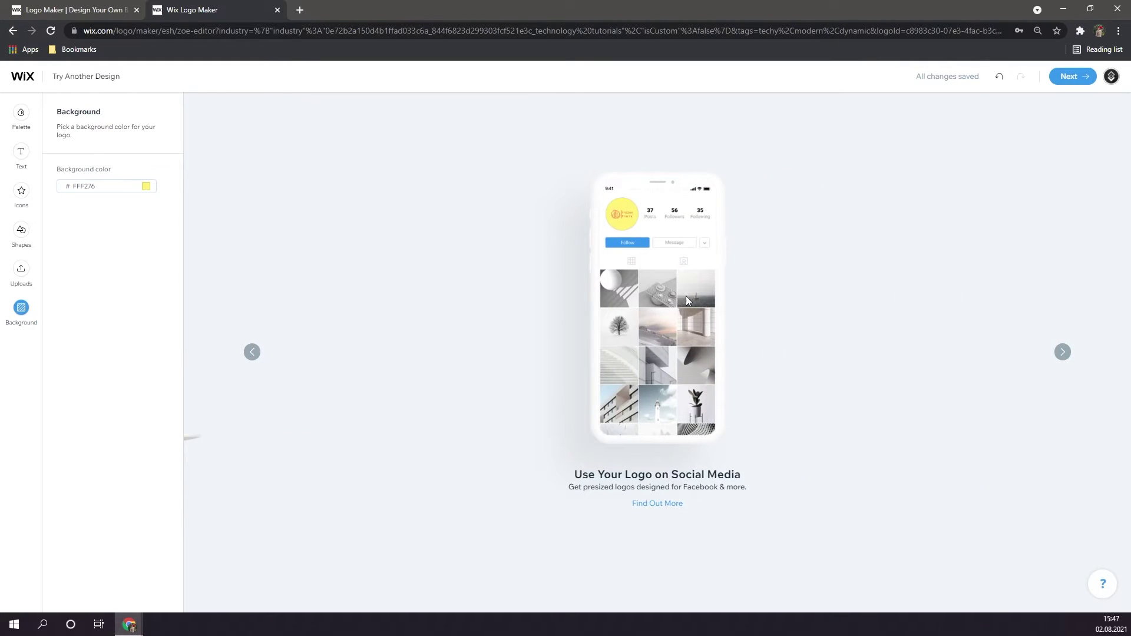
pyautogui.click(1064, 351)
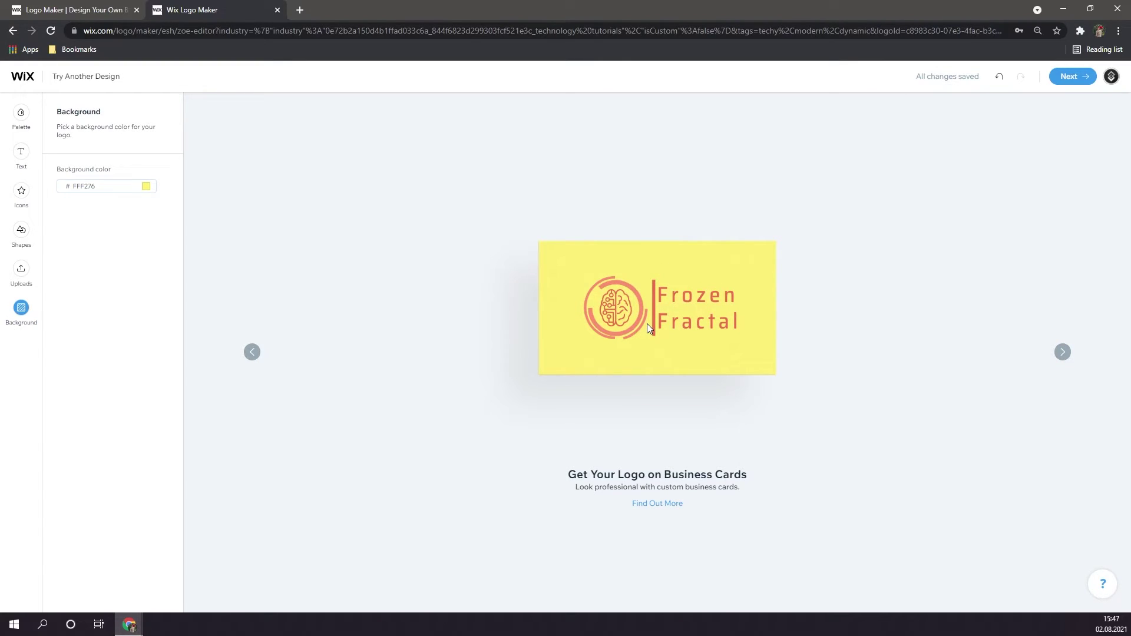
pyautogui.click(247, 352)
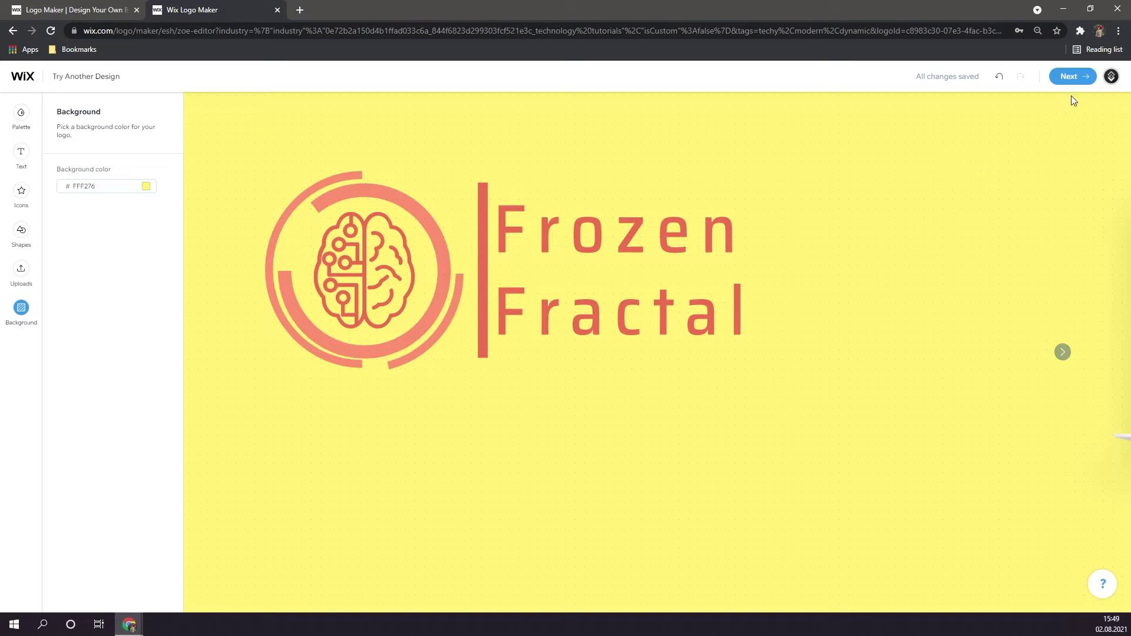
# Finish the Frozen Fractal logo and decline the matching website with 'I Just Need a Logo'
pyautogui.click(1075, 80)
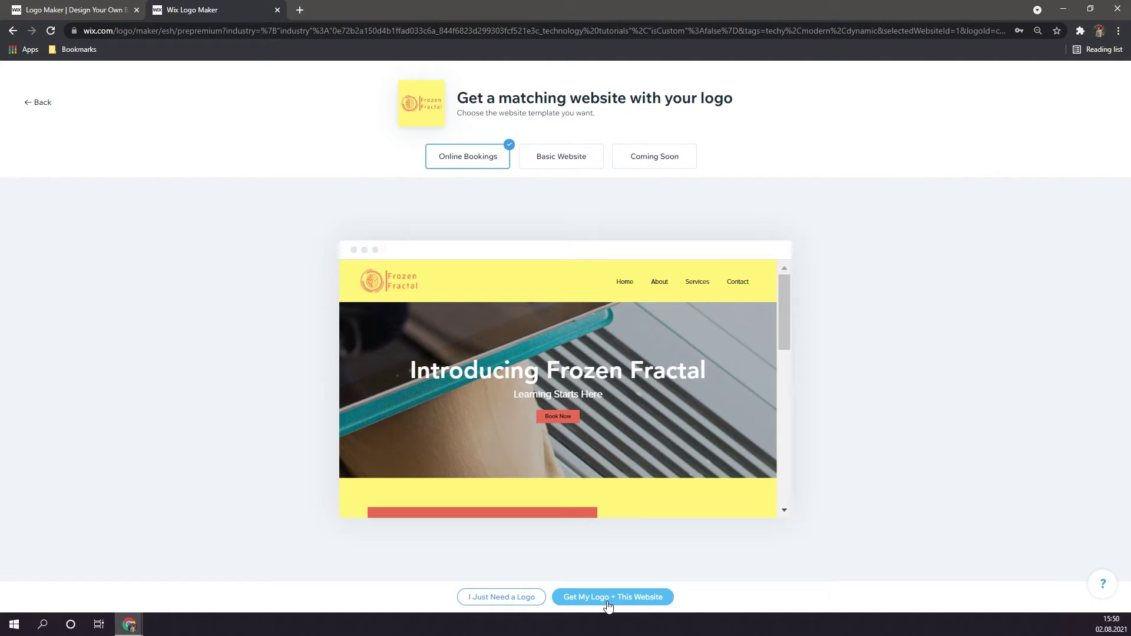
pyautogui.click(510, 598)
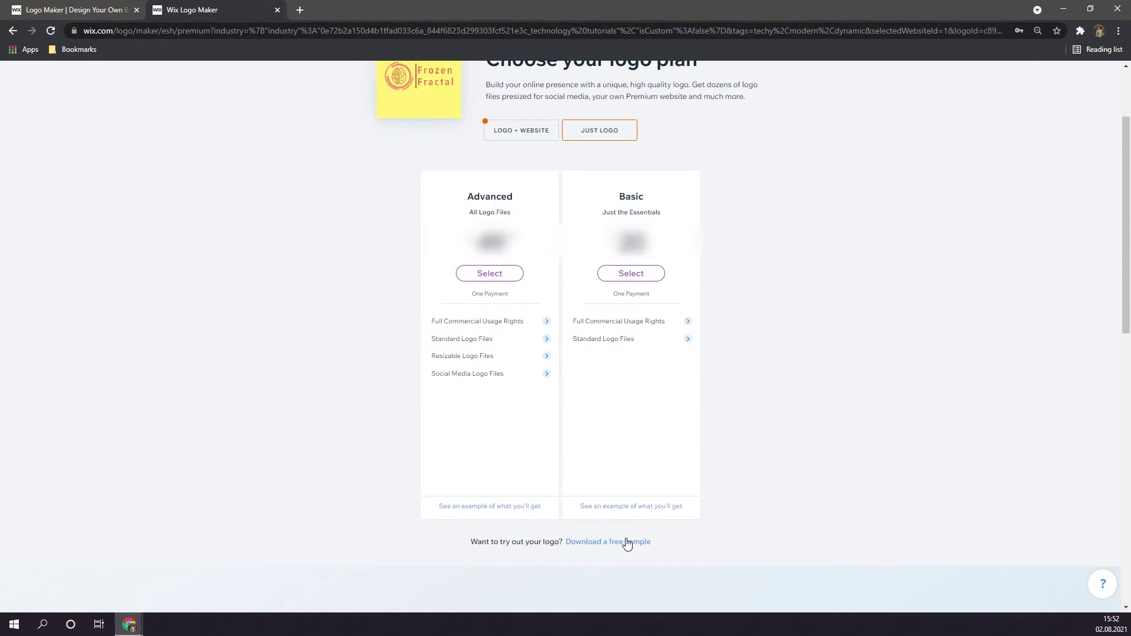
# Download the free sample of the logo as Logo.zip
pyautogui.click(628, 542)
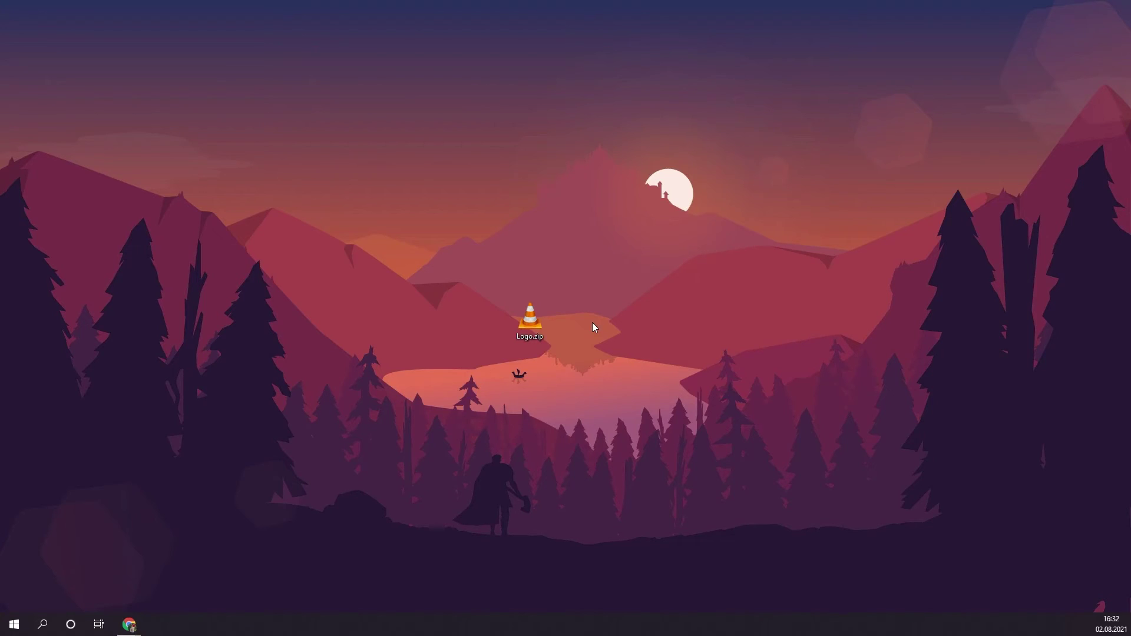
# Open Logo.zip with Windows Explorer to show its four folders
pyautogui.rightClick(523, 327)
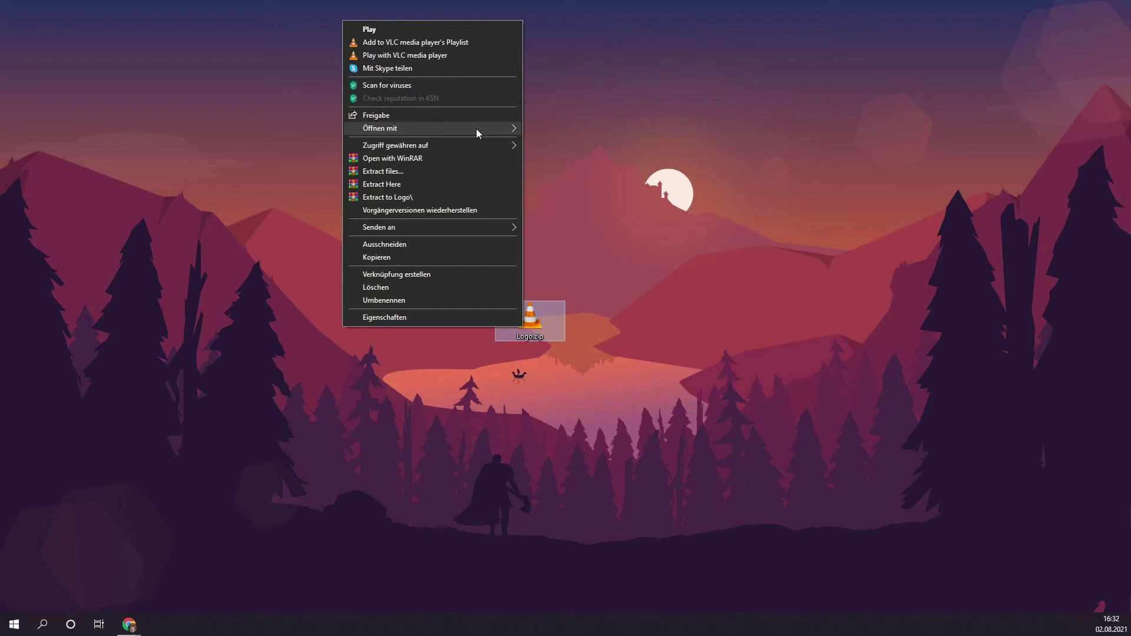
pyautogui.moveTo(476, 128)
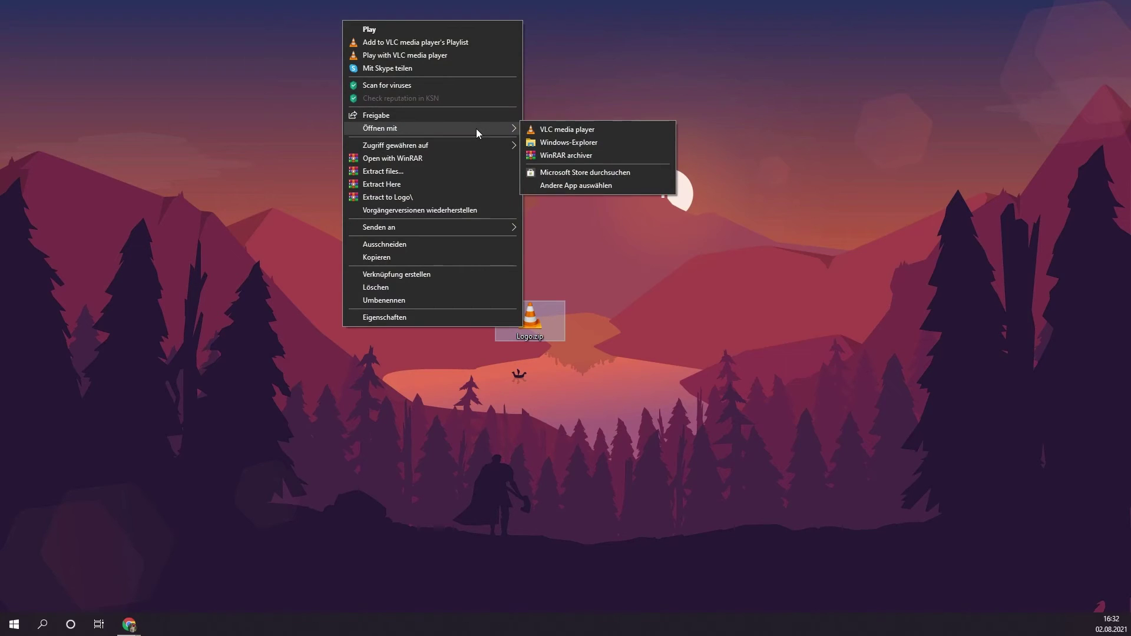
pyautogui.click(546, 142)
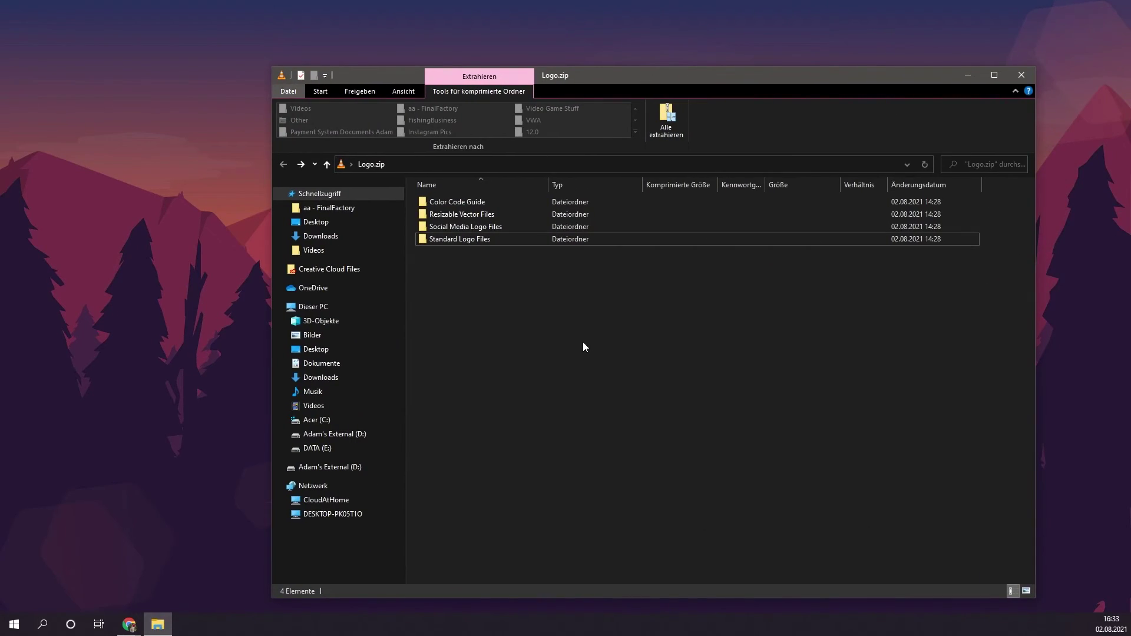
pyautogui.moveTo(452, 259); pyautogui.dragTo(451, 178)
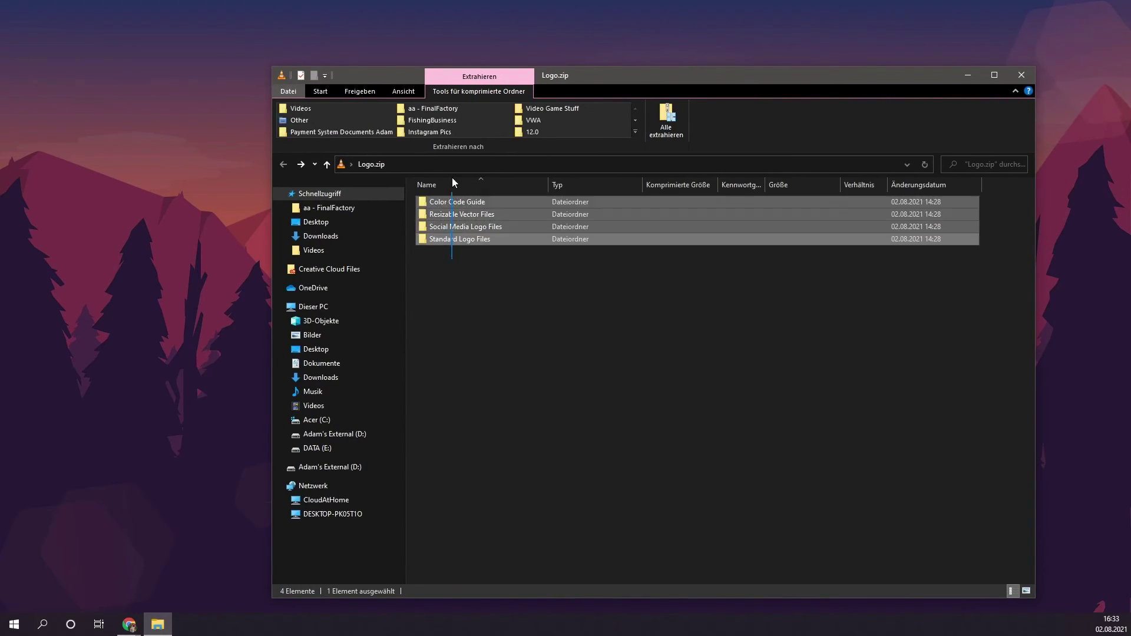
pyautogui.click(464, 254)
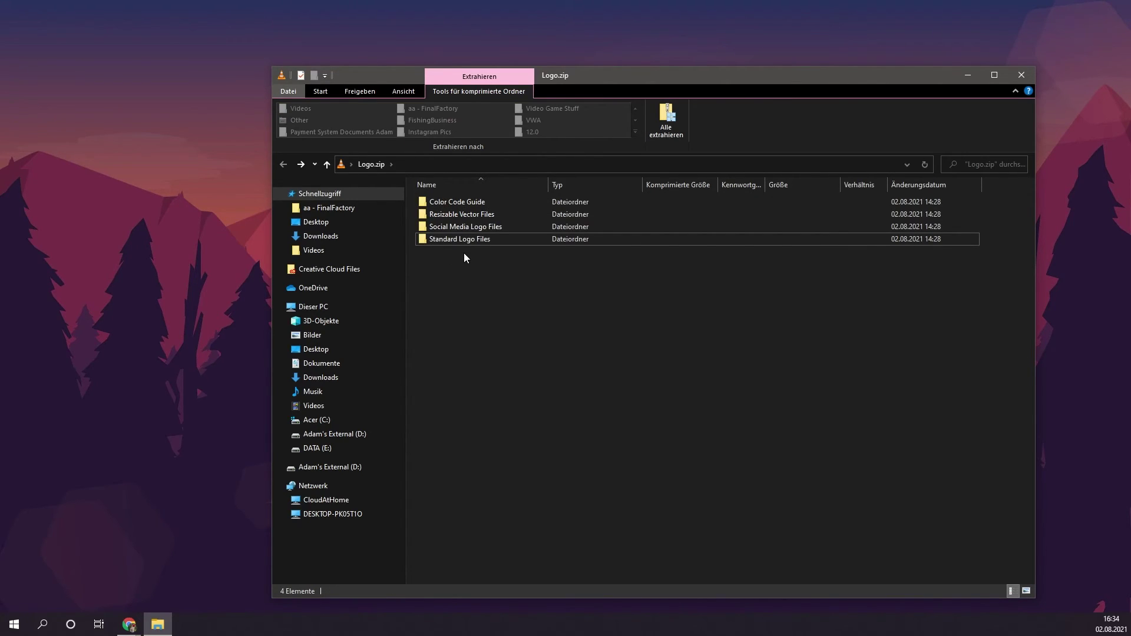
# Open the Standard Logo Files folder to see its eight PNG files
pyautogui.doubleClick(462, 238)
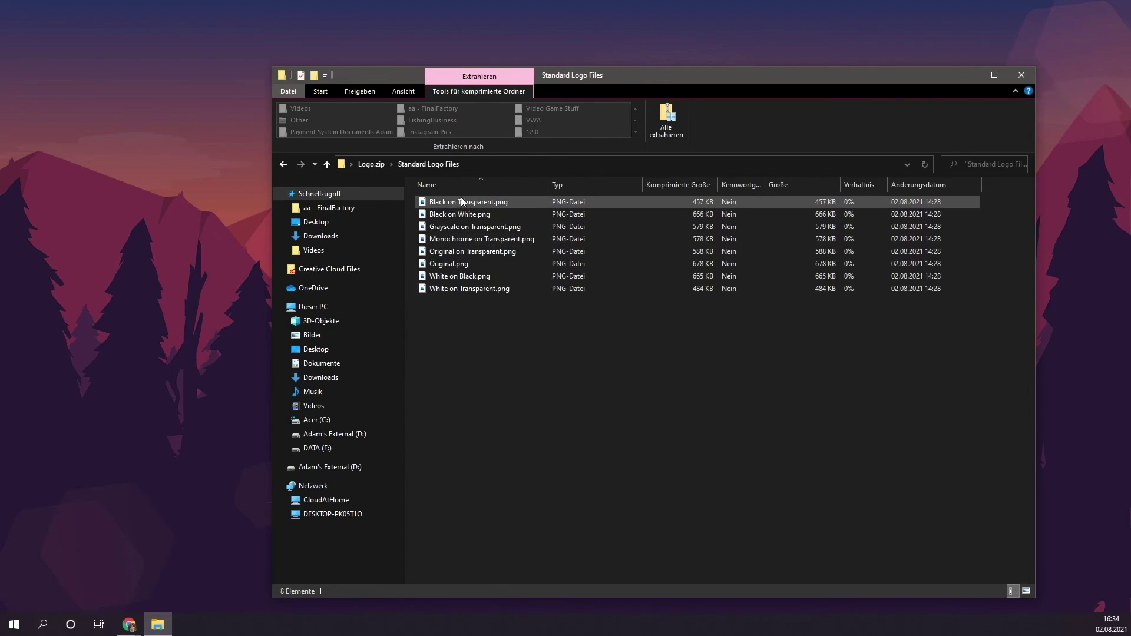
pyautogui.moveTo(458, 306); pyautogui.dragTo(465, 205)
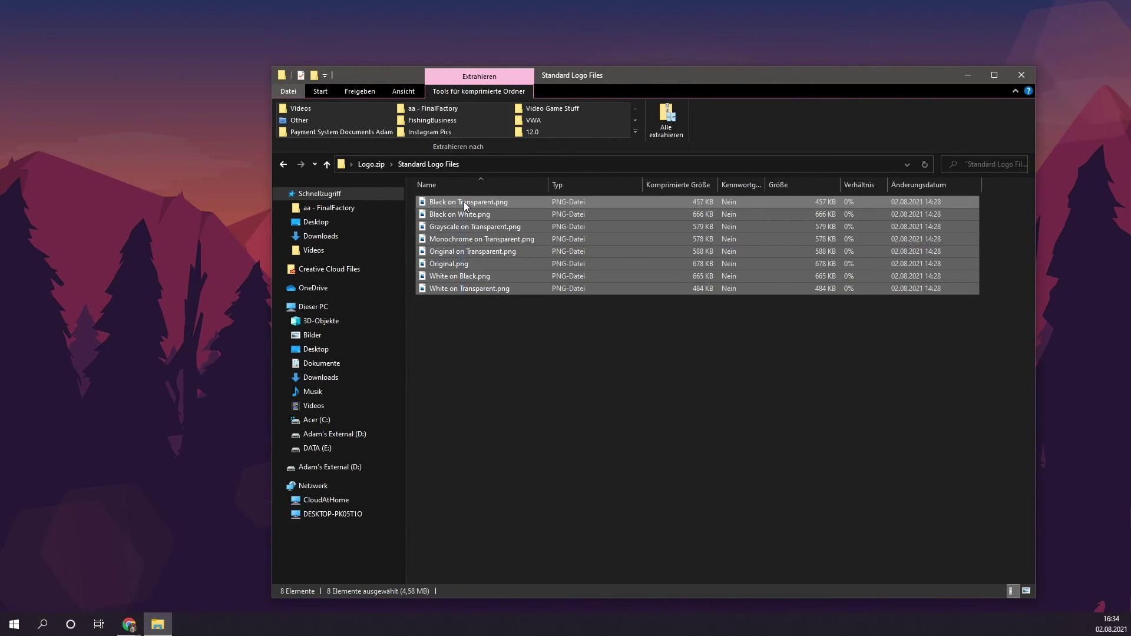
pyautogui.click(467, 337)
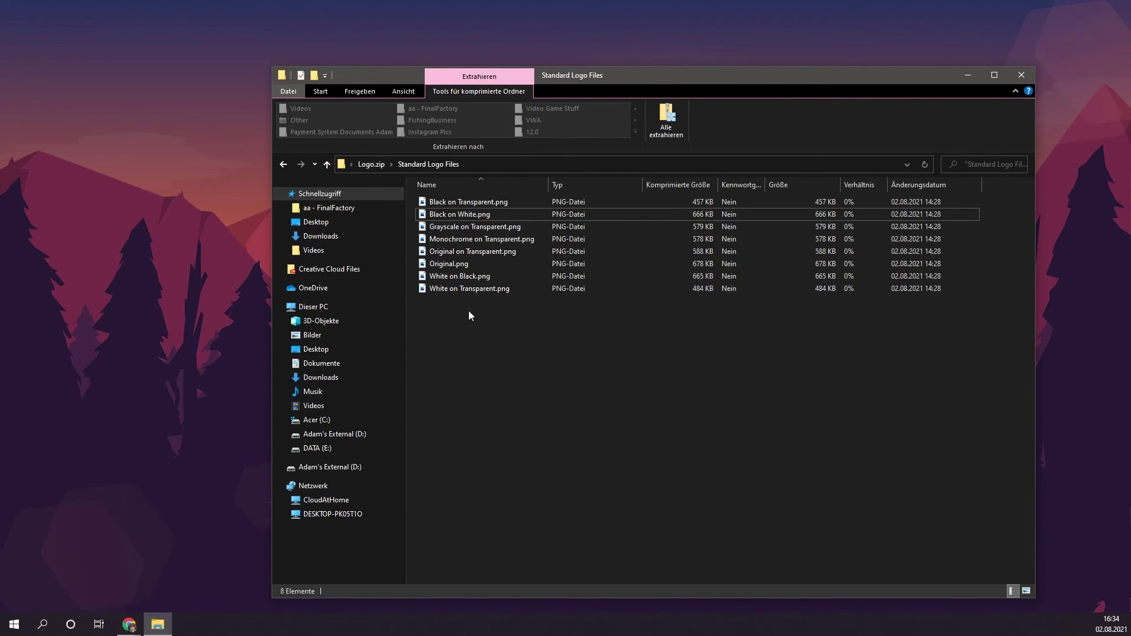
# Preview the Monochrome on Transparent, White on Black and White on Transparent PNGs in Photos
pyautogui.click(464, 241)
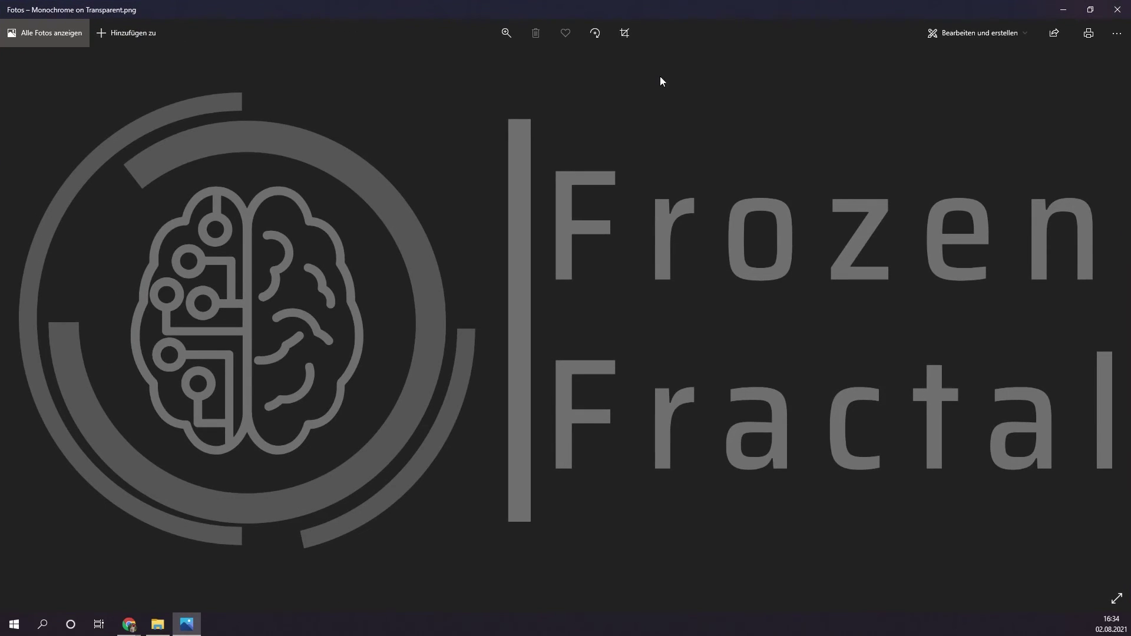
pyautogui.click(1116, 10)
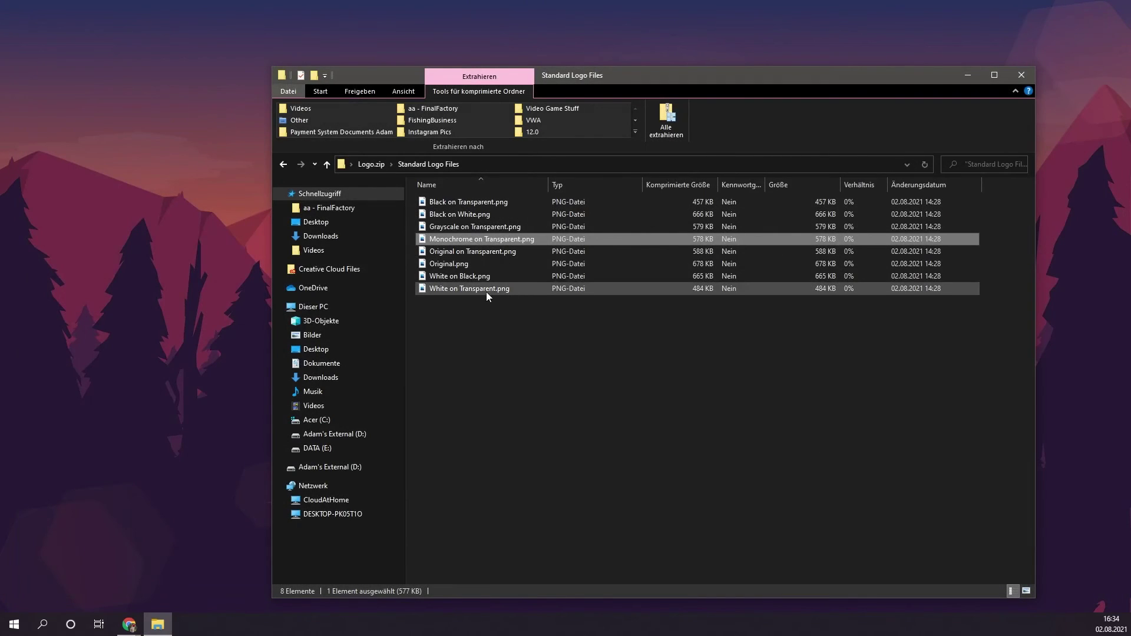
pyautogui.doubleClick(469, 278)
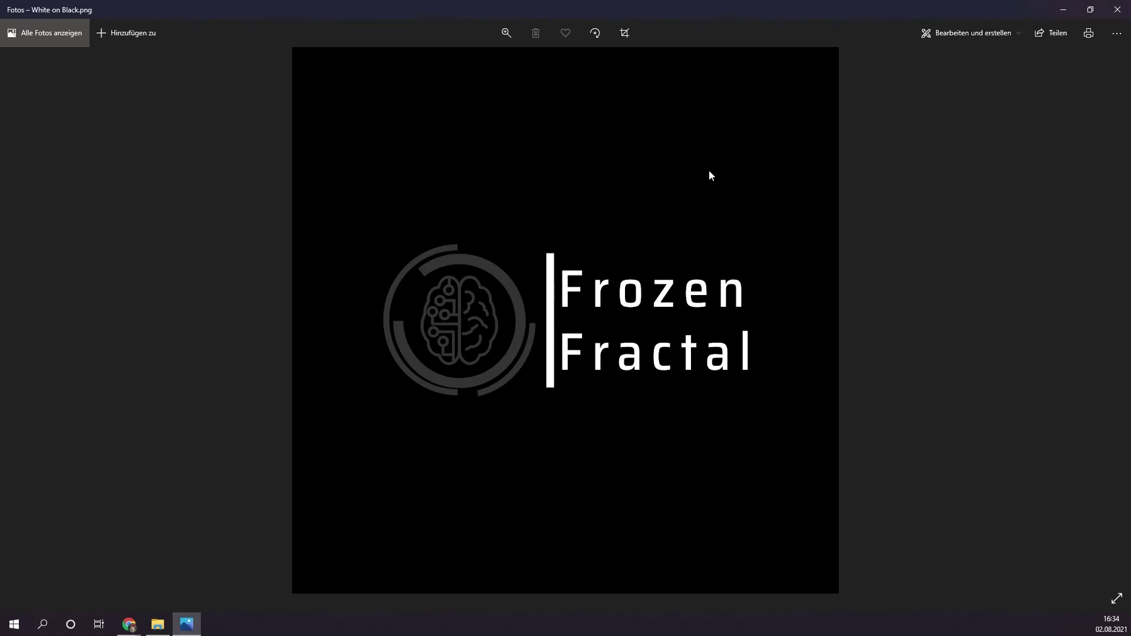
pyautogui.click(1117, 9)
pyautogui.doubleClick(477, 291)
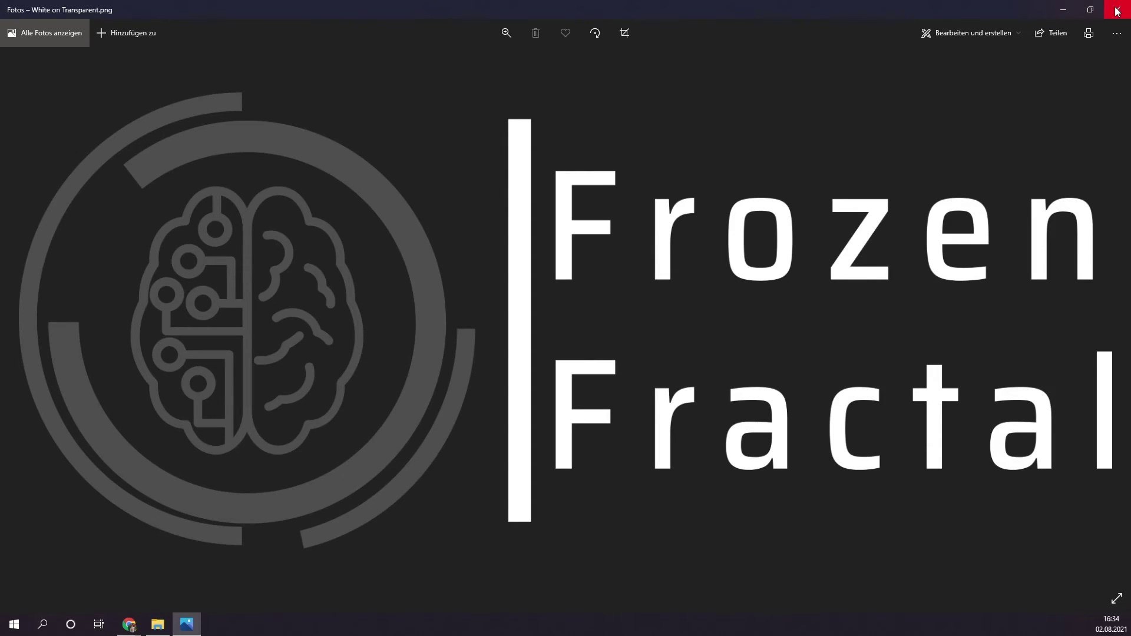
pyautogui.click(1116, 10)
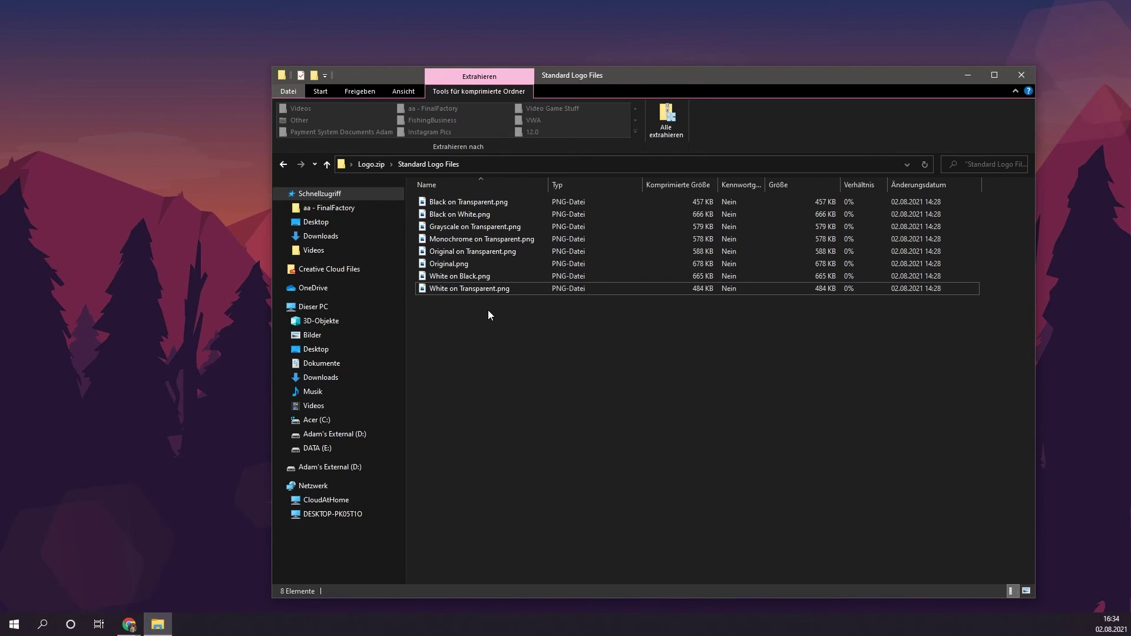
# Preview Original on Transparent.png and Original.png, then return to the Logo.zip root
pyautogui.doubleClick(489, 252)
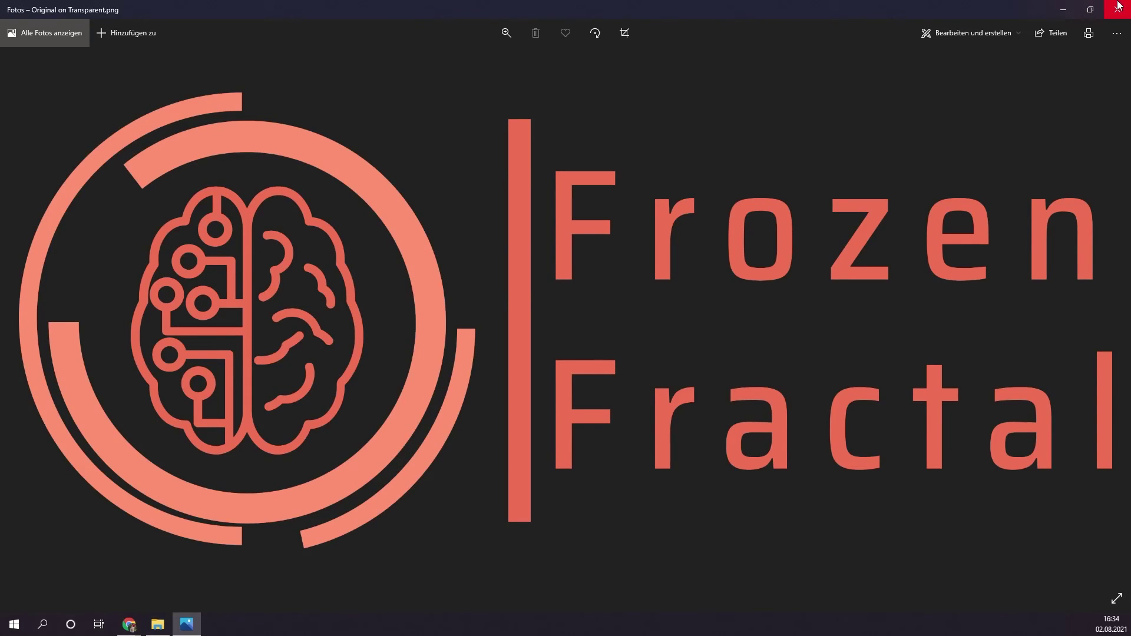
pyautogui.click(1116, 7)
pyautogui.doubleClick(523, 268)
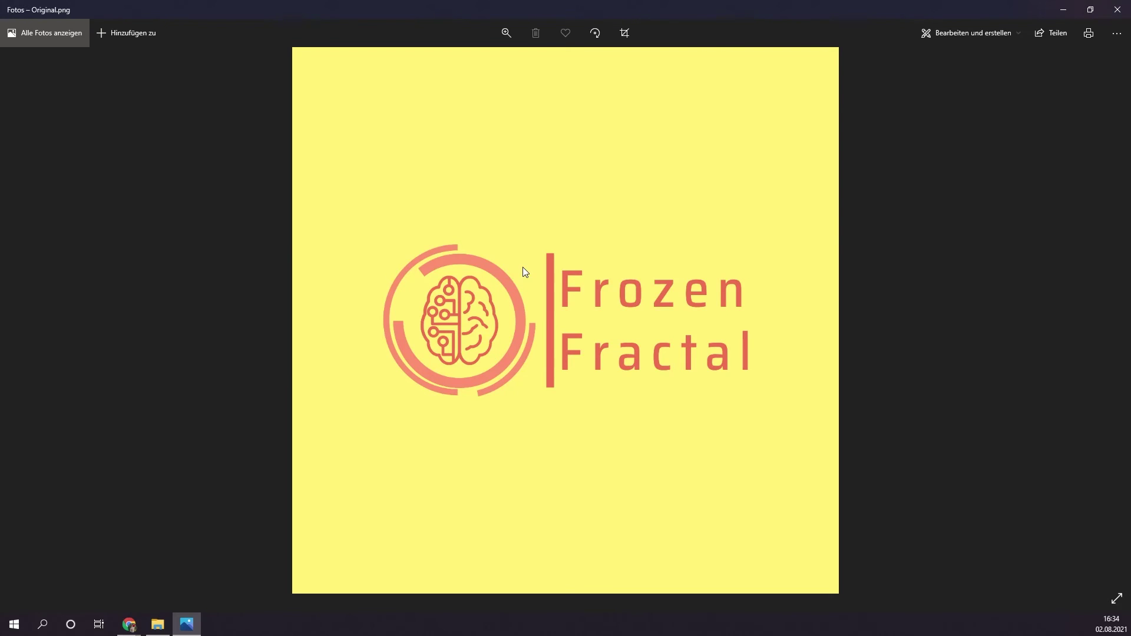
pyautogui.hotkey('alt', 'F4')
pyautogui.press('BackSpace')
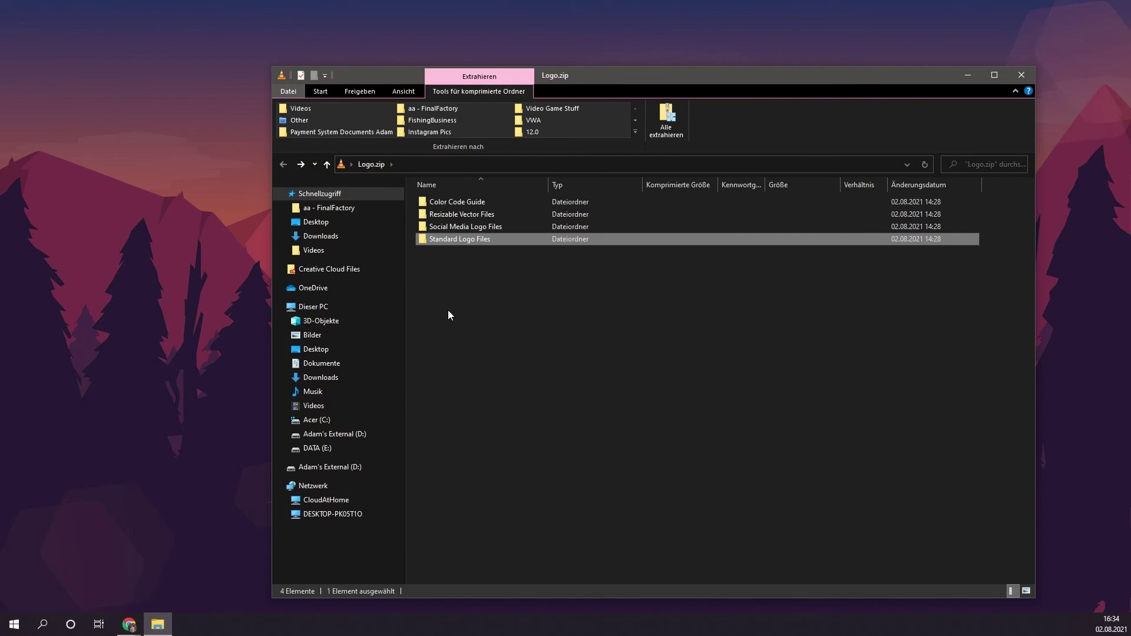
# Look inside the Social Media Logo Files (Android) and Resizable Vector Files folders
pyautogui.doubleClick(472, 227)
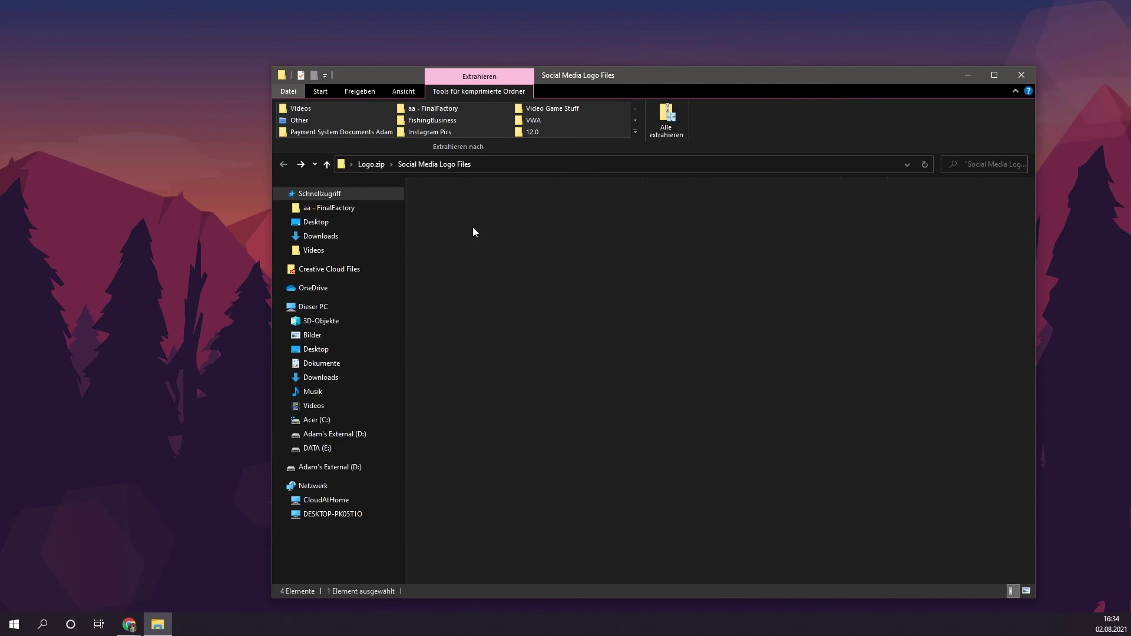
pyautogui.click(474, 201)
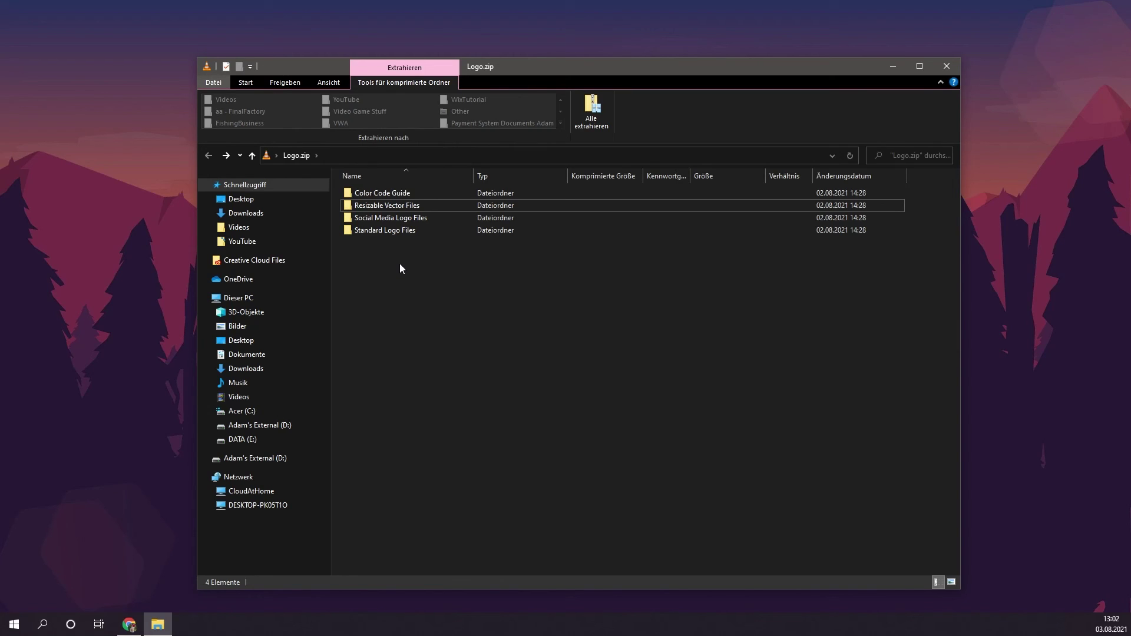
pyautogui.doubleClick(419, 205)
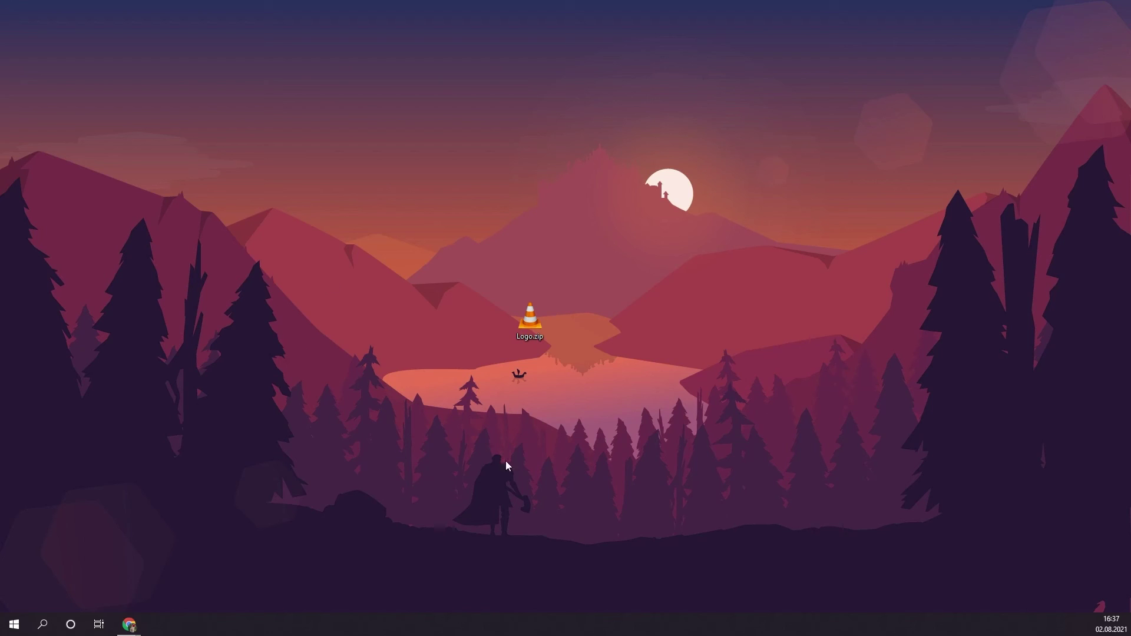
# Extract Logo.zip onto the desktop with WinRAR's Extract Here
pyautogui.rightClick(539, 323)
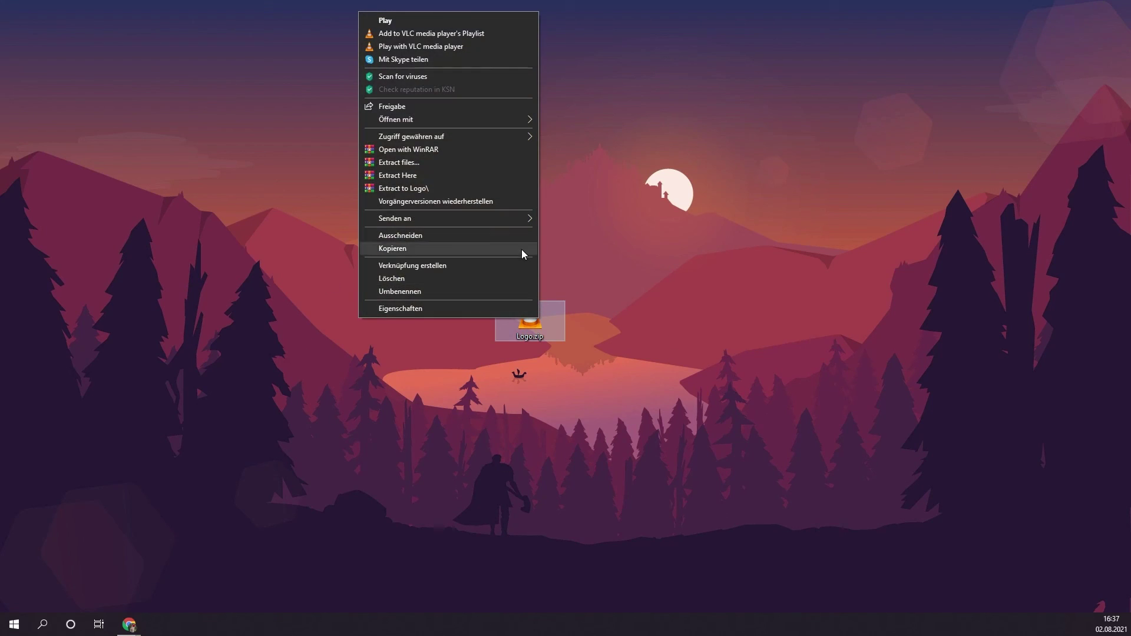
pyautogui.click(466, 175)
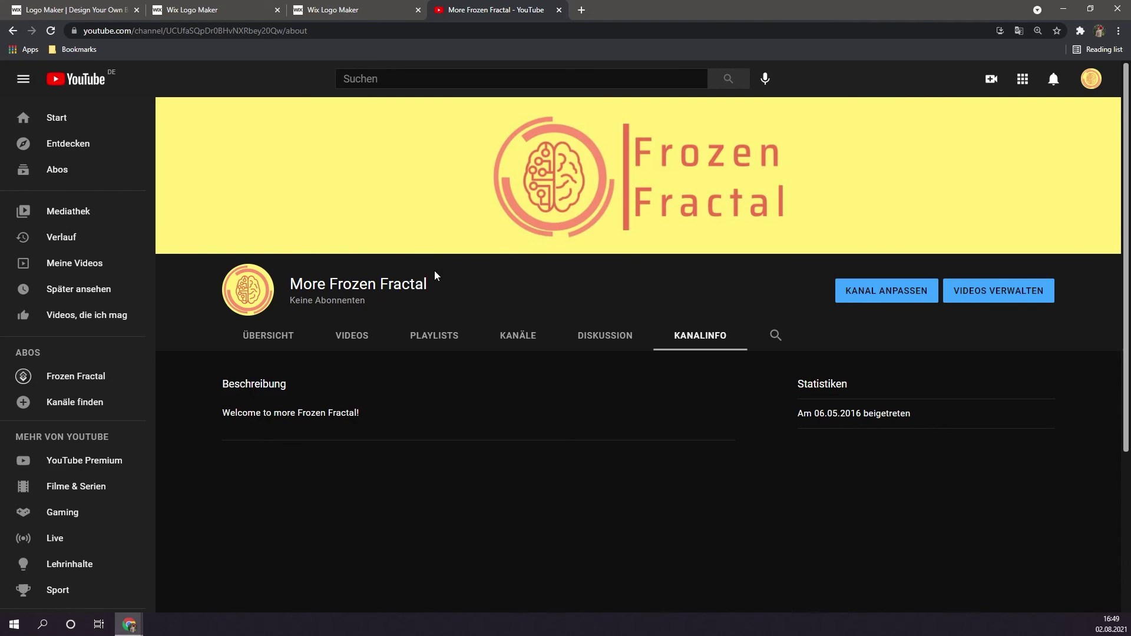
# Close the More Frozen Fractal YouTube channel tab
pyautogui.hotkey('ctrl', 'w')
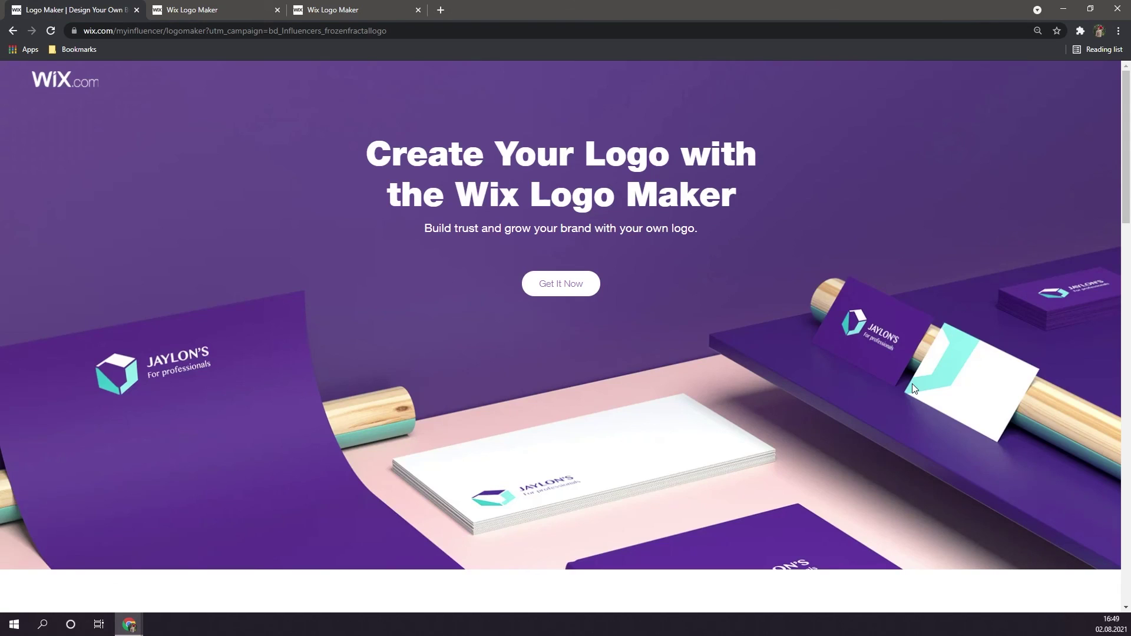